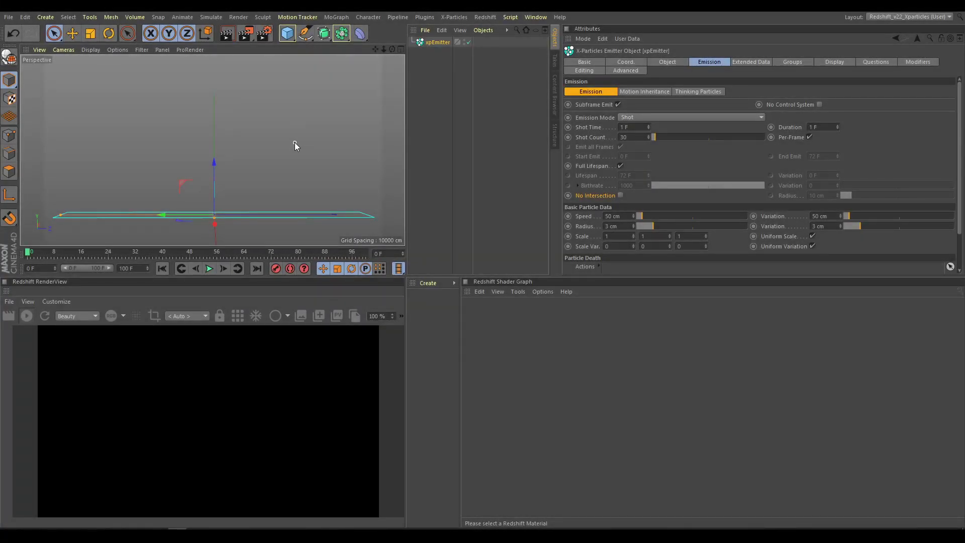
# Step: Play the particle animation, examine the emitter's display colour gradient and its Age parameter, and pause at frame 87
pyautogui.click(209, 269)
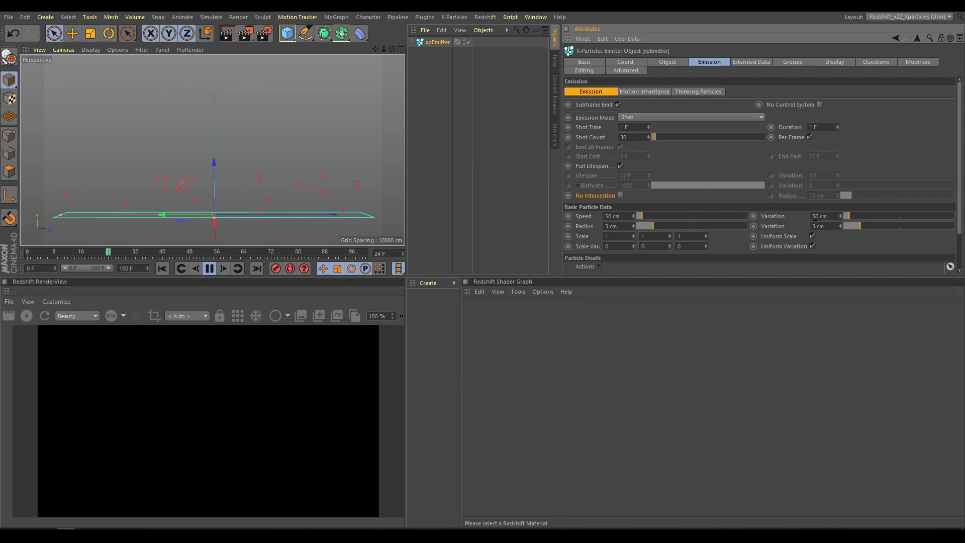
pyautogui.click(833, 62)
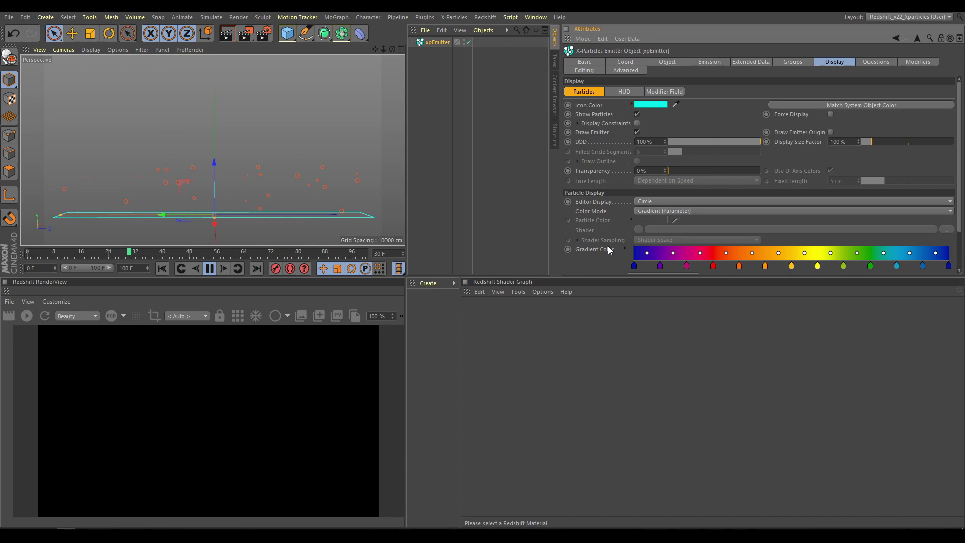
pyautogui.scroll(-3, 607, 246)
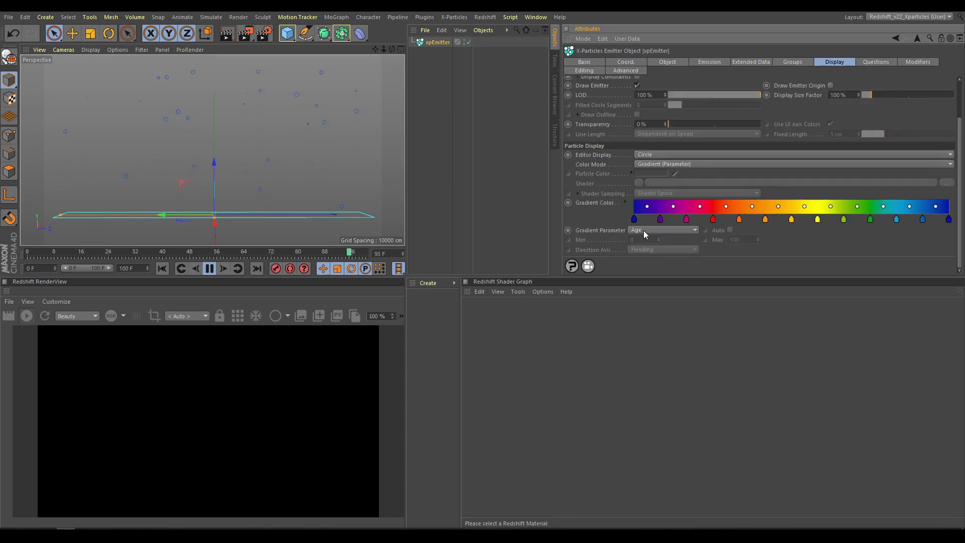
pyautogui.click(209, 269)
pyautogui.click(209, 268)
pyautogui.click(209, 268)
# Step: Add a Redshift Object tag to xpEmitter and set its particle mode to Sphere Instances
pyautogui.rightClick(434, 42)
pyautogui.moveTo(481, 83)
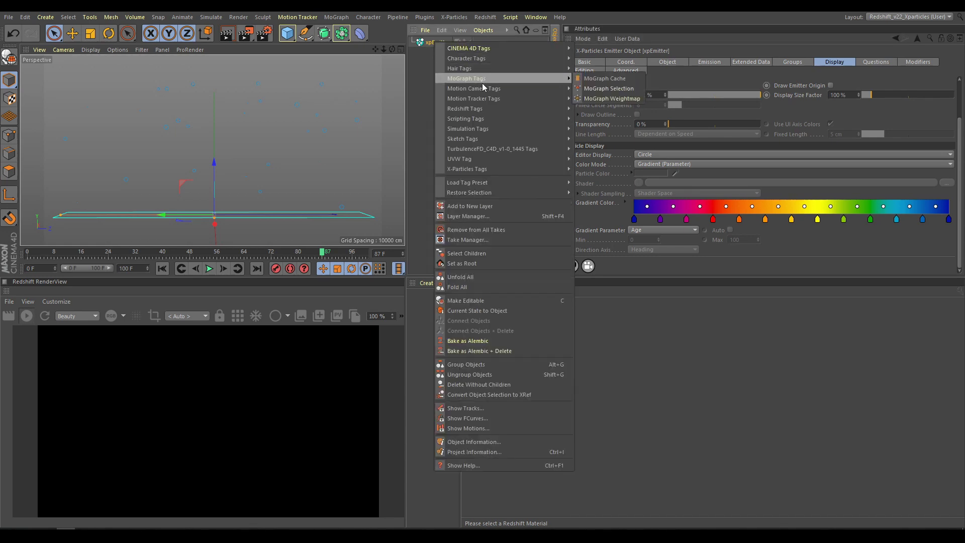
pyautogui.moveTo(482, 108)
pyautogui.click(603, 115)
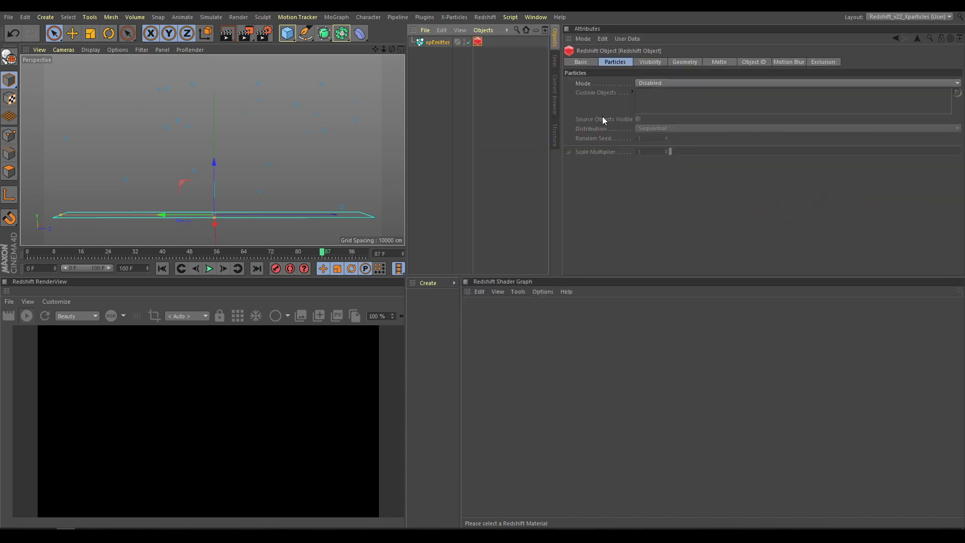
pyautogui.click(659, 83)
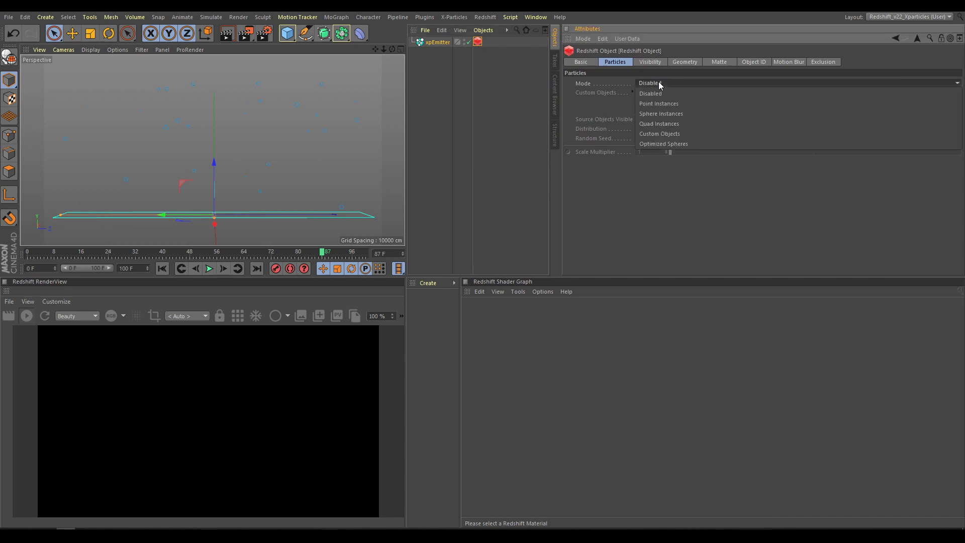
pyautogui.click(654, 113)
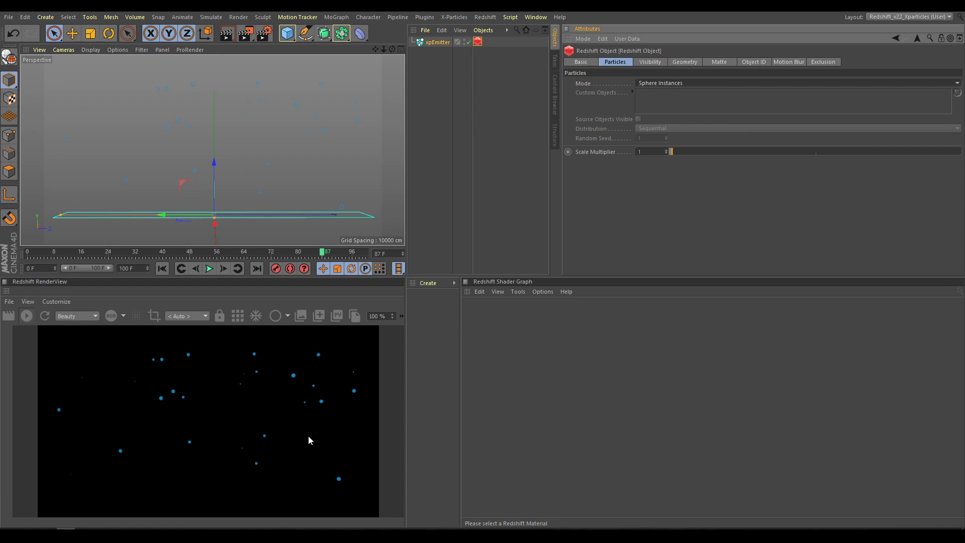
# Step: Stop the live render preview and add an xpTrail generator to the scene
pyautogui.click(27, 316)
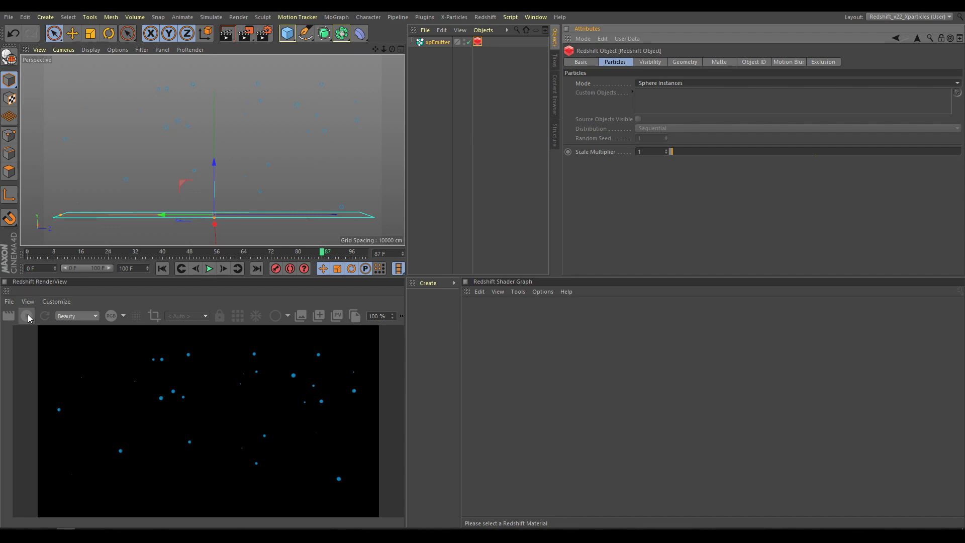
pyautogui.click(454, 19)
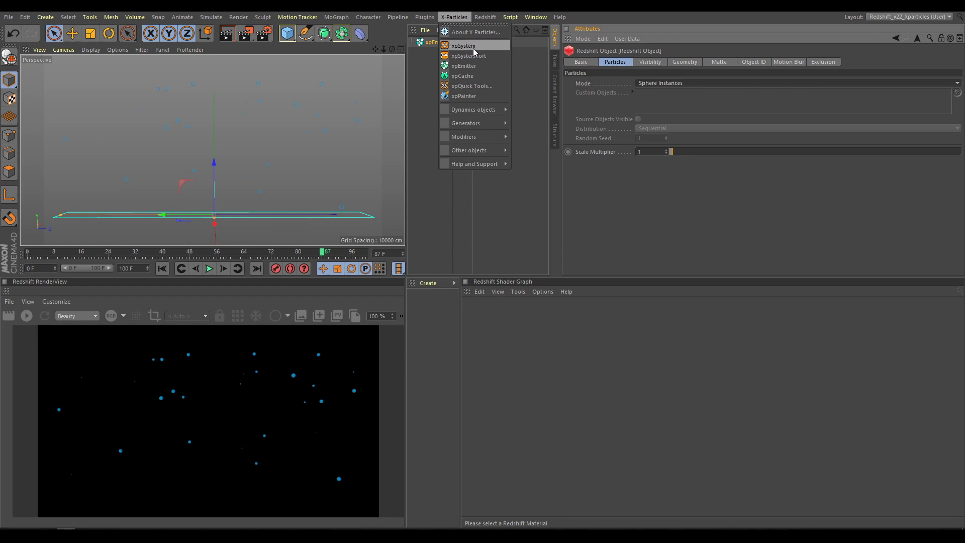
pyautogui.moveTo(470, 123)
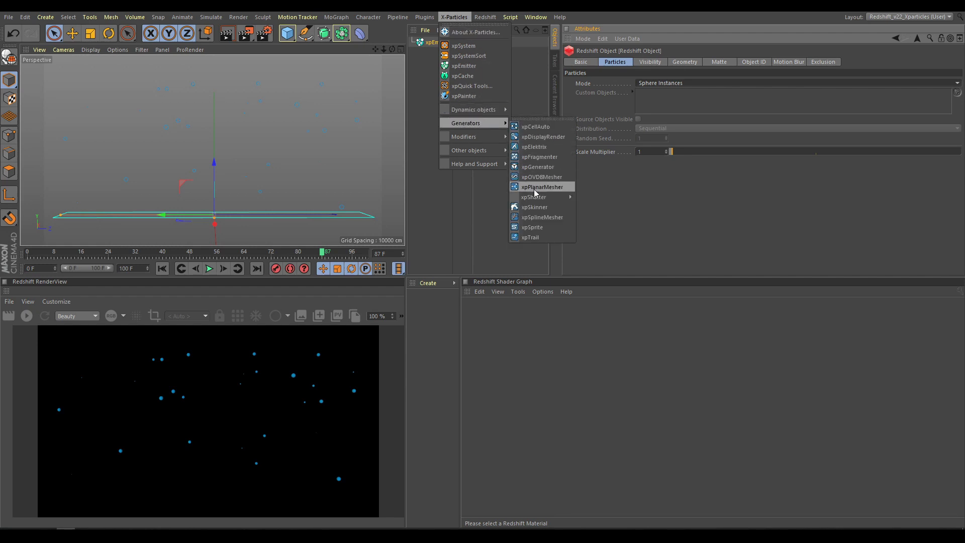
pyautogui.click(534, 237)
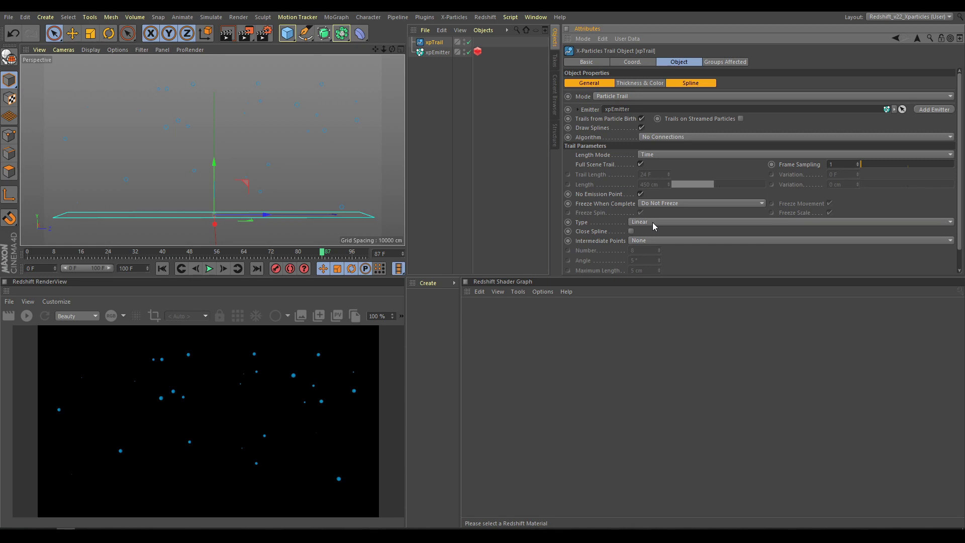
# Step: Play the animation from the start to generate the particle trails and pause at frame 96
pyautogui.click(167, 269)
pyautogui.click(208, 268)
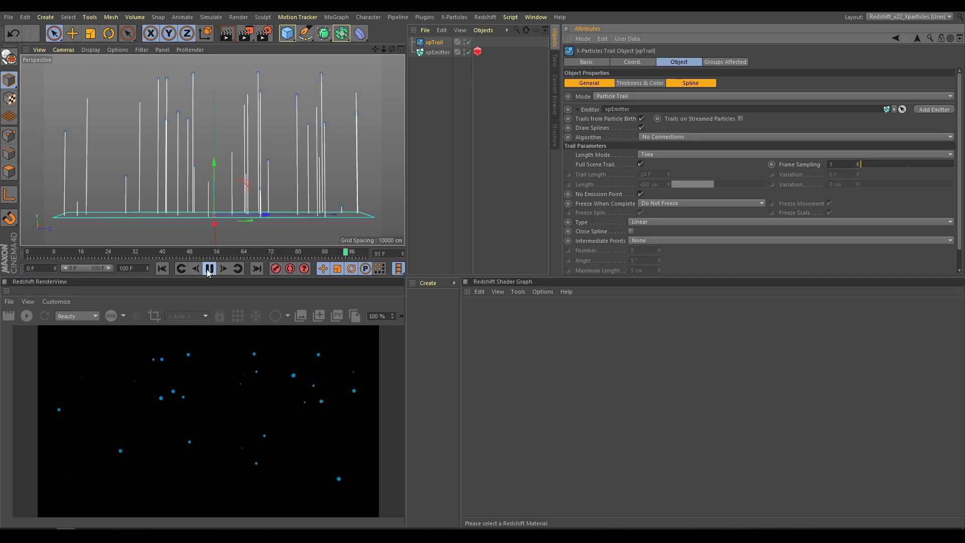
pyautogui.click(208, 270)
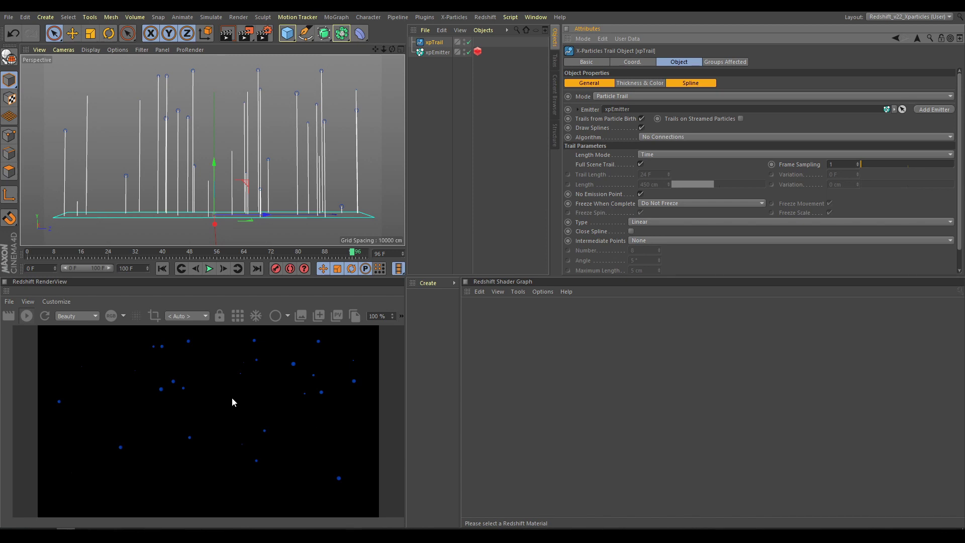
# Step: Add a Redshift Object tag to xpTrail and set its curve mode to Capsules
pyautogui.rightClick(438, 43)
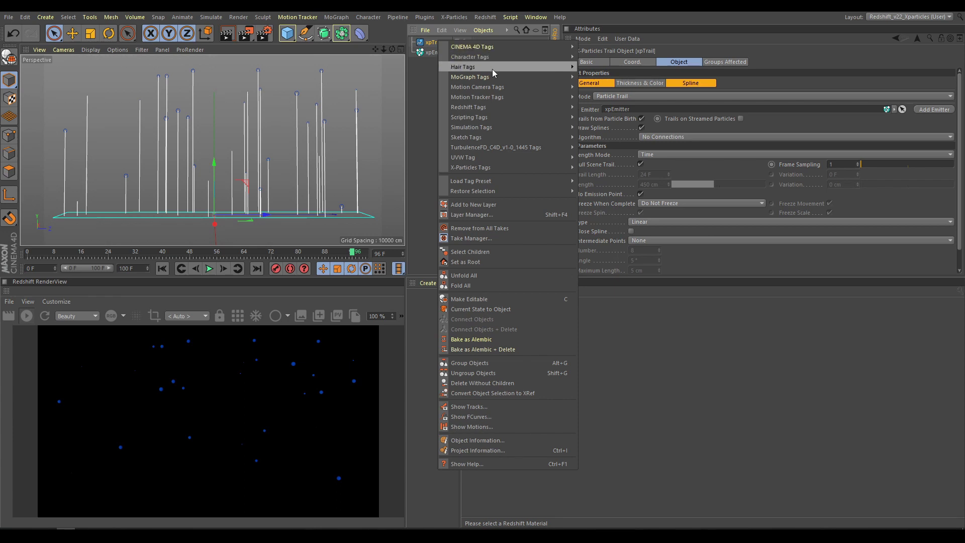
pyautogui.moveTo(529, 107)
pyautogui.click(608, 117)
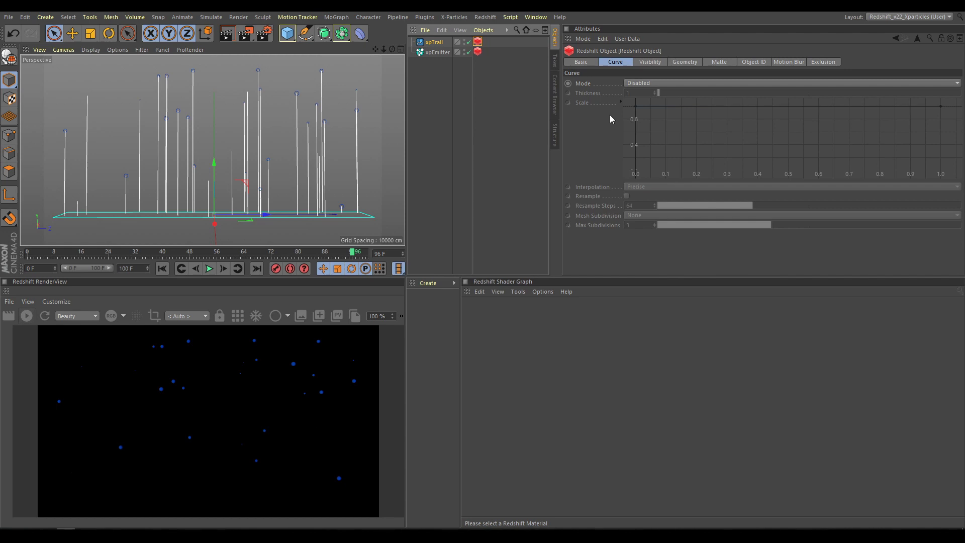
pyautogui.click(658, 82)
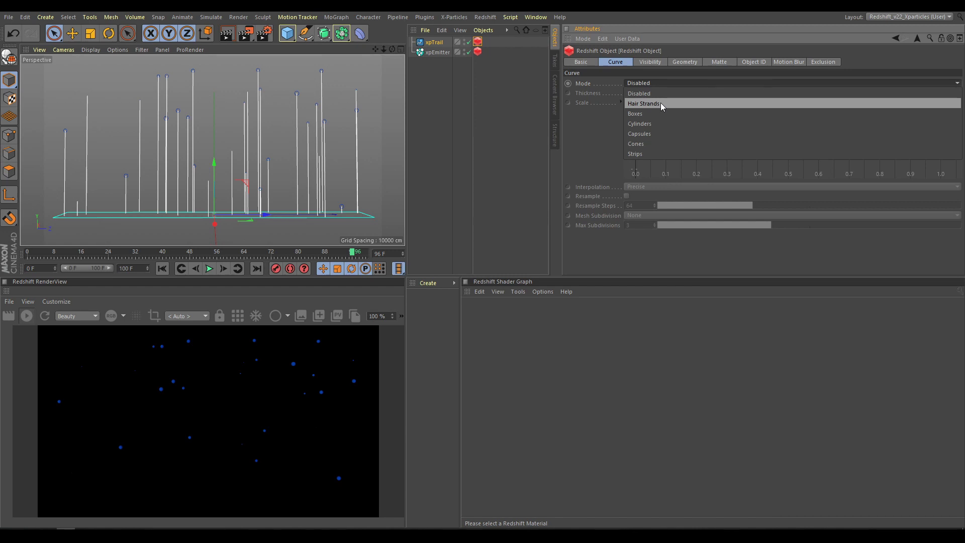
pyautogui.click(650, 133)
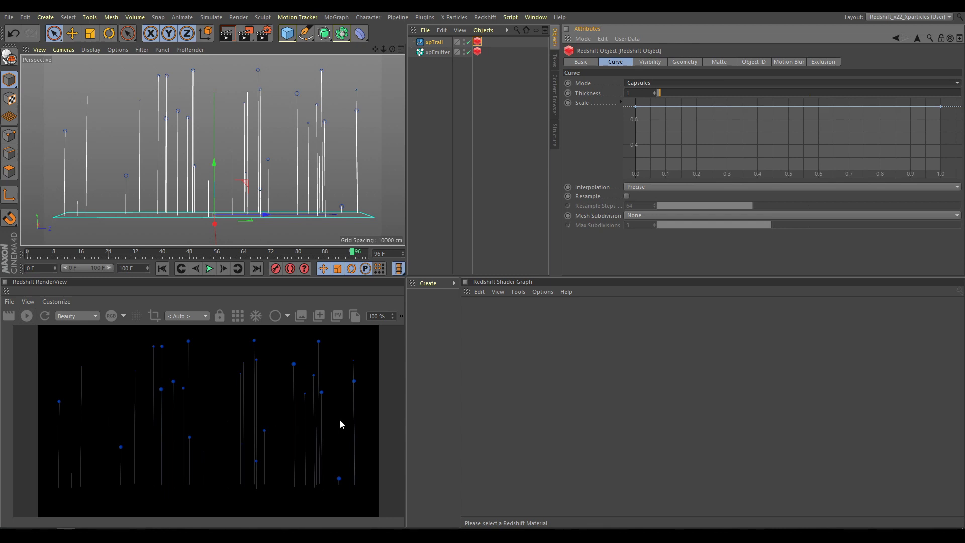
# Step: Set the trail curve thickness to 10.9 and shape its Scale graph with both ends at 0 and a peak of about 0.8 near 0.38
pyautogui.moveTo(663, 94); pyautogui.dragTo(691, 93)
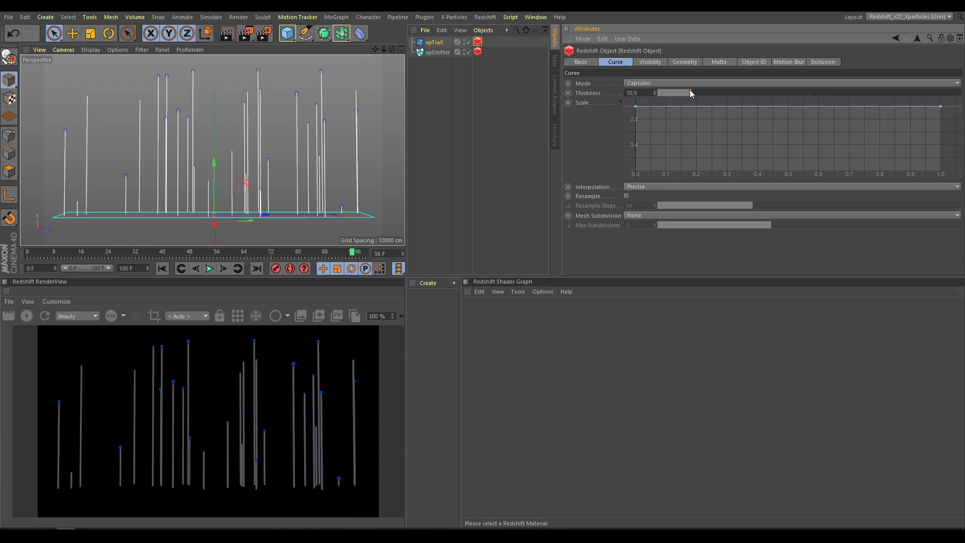
pyautogui.moveTo(635, 106); pyautogui.dragTo(635, 170)
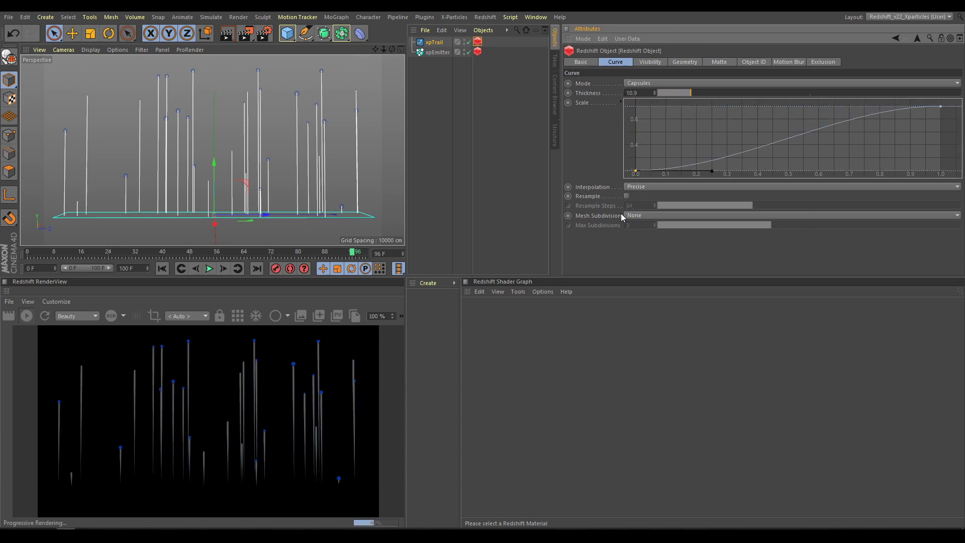
pyautogui.moveTo(939, 107); pyautogui.dragTo(947, 180)
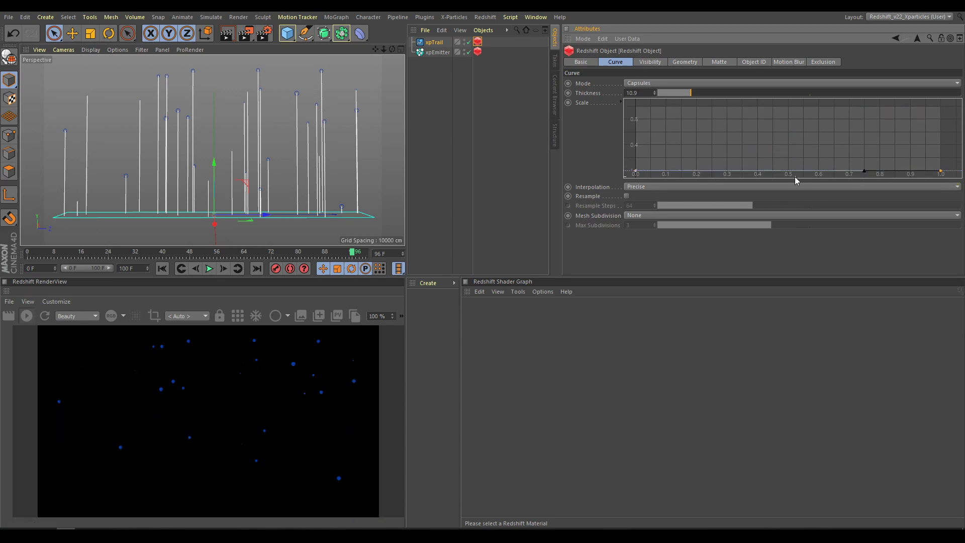
pyautogui.keyDown('ctrl'); pyautogui.click(782, 171); pyautogui.keyUp('ctrl')
pyautogui.moveTo(782, 171); pyautogui.dragTo(752, 120)
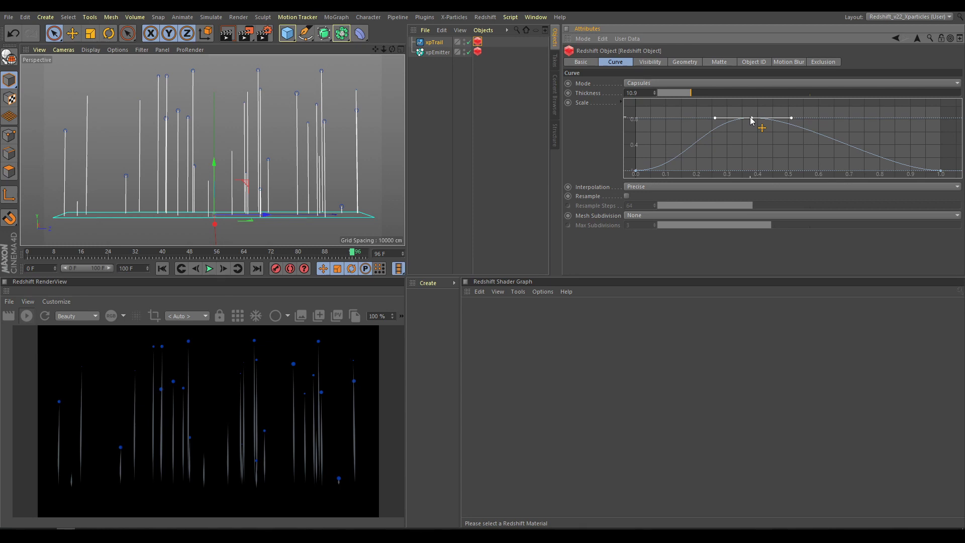
# Step: Create a Redshift material and apply it to the xpTrail object
pyautogui.click(428, 283)
pyautogui.moveTo(436, 330)
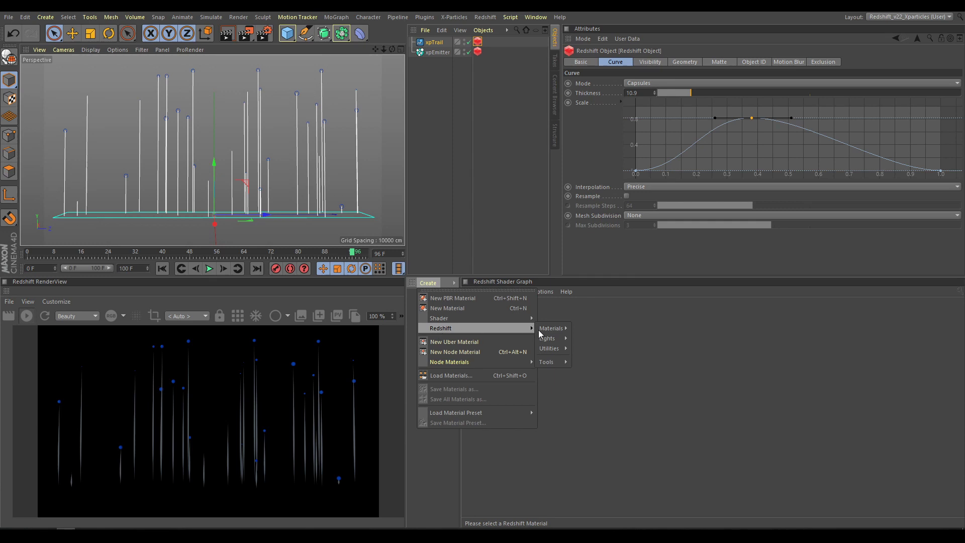
pyautogui.moveTo(549, 329)
pyautogui.click(595, 327)
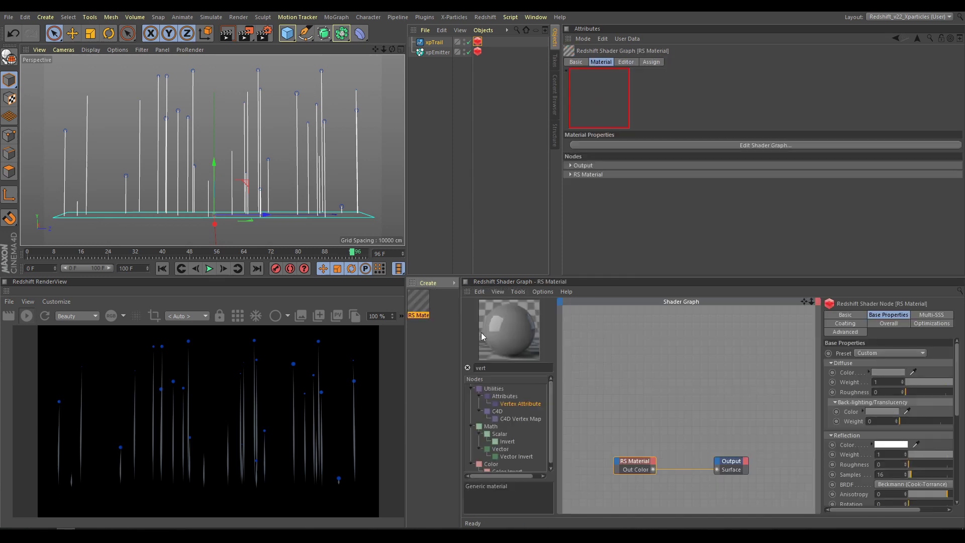
pyautogui.moveTo(421, 305); pyautogui.dragTo(435, 43)
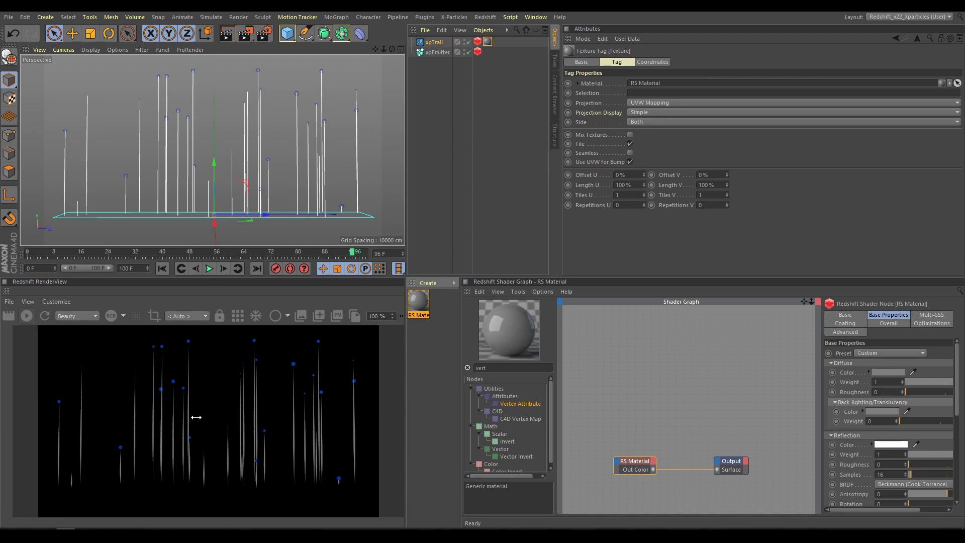
# Step: Add a Vertex Attribute node to the shader graph, connect its Out Color to RS Material's Diffuse Color, and widen the RS Material node
pyautogui.moveTo(701, 399); pyautogui.dragTo(758, 340, button='middle')
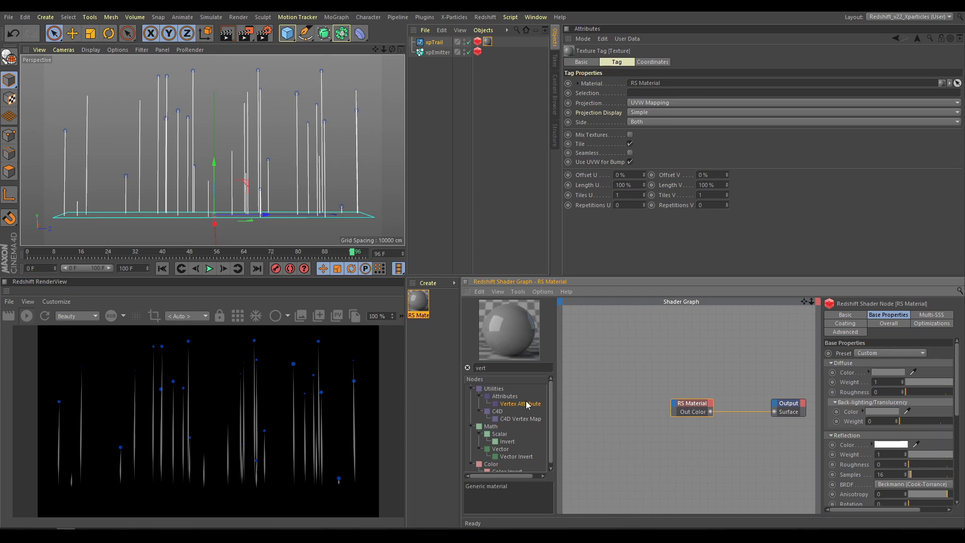
pyautogui.moveTo(512, 408); pyautogui.dragTo(607, 400)
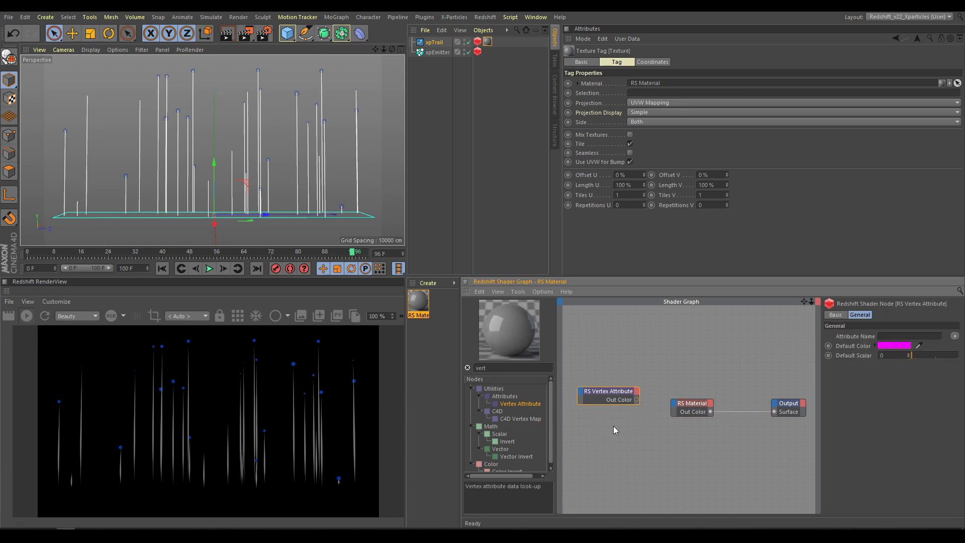
pyautogui.moveTo(636, 401); pyautogui.dragTo(674, 405)
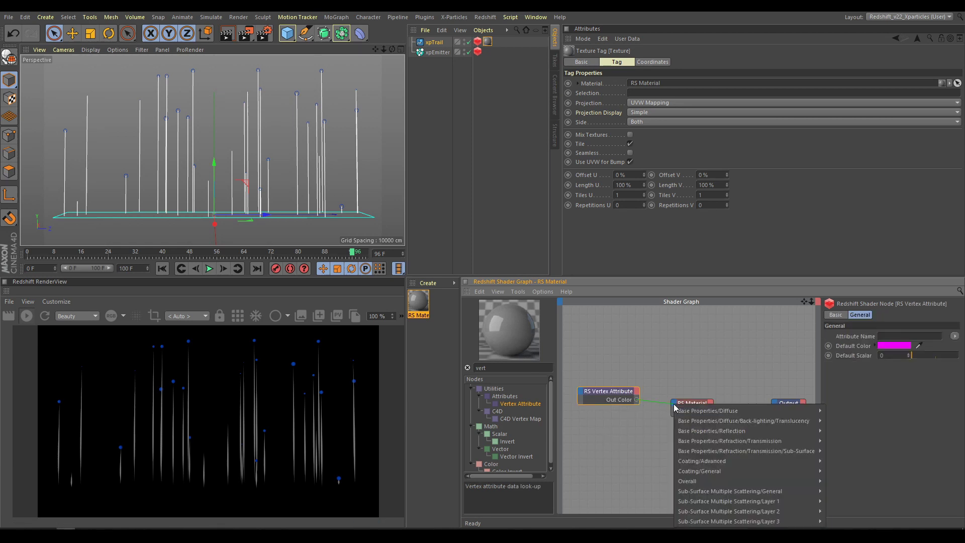
pyautogui.moveTo(781, 412)
pyautogui.click(848, 410)
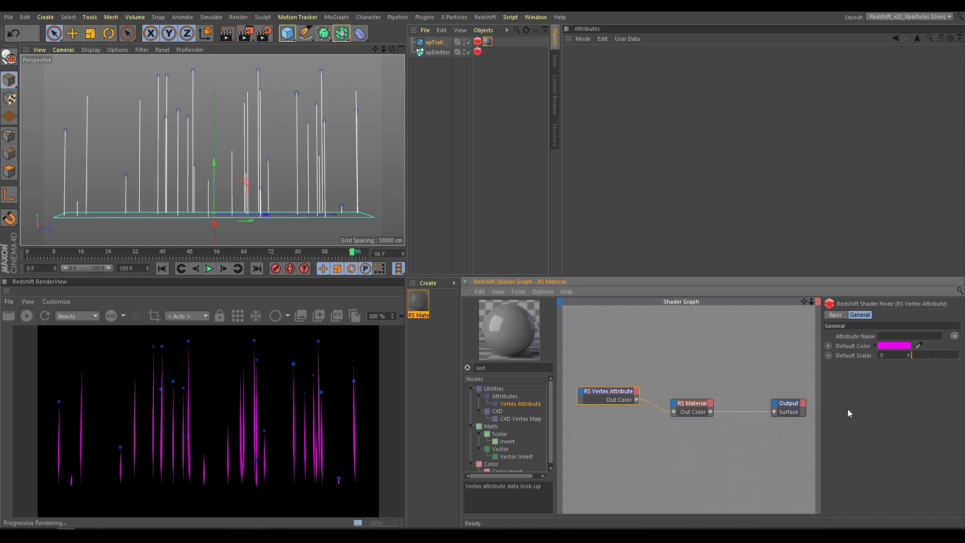
pyautogui.moveTo(713, 408); pyautogui.dragTo(750, 407)
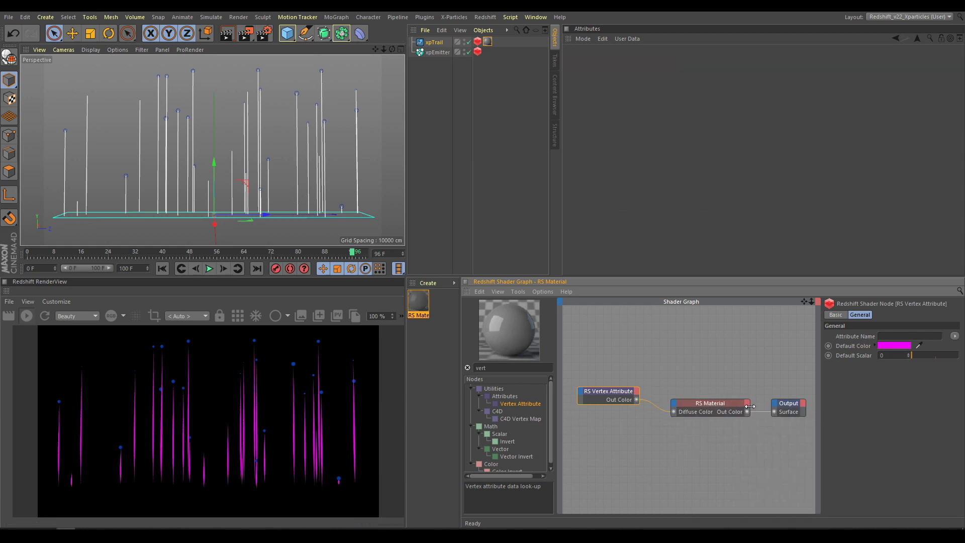
# Step: Set the Vertex Attribute node's attribute name to Curve Color (Polygon Curves Only)
pyautogui.click(607, 395)
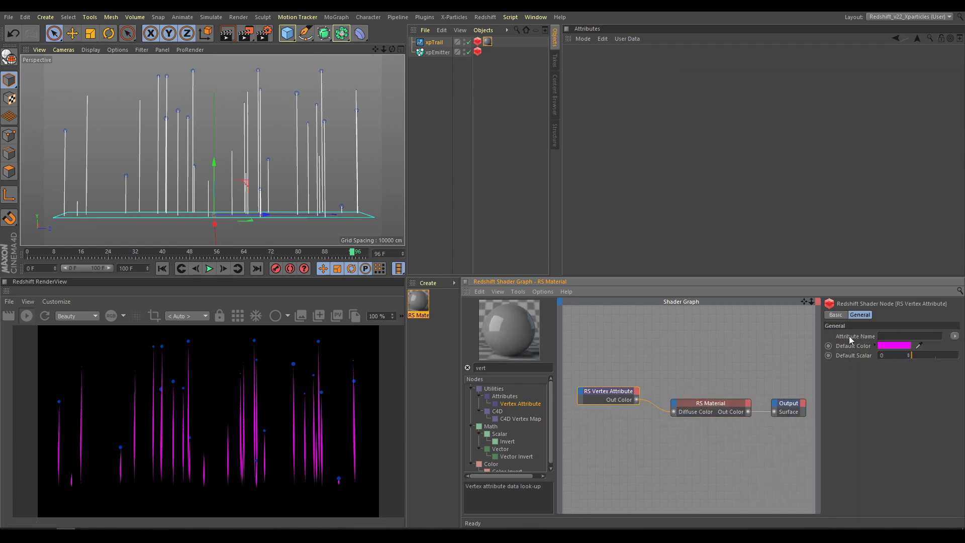
pyautogui.click(955, 337)
pyautogui.moveTo(947, 347)
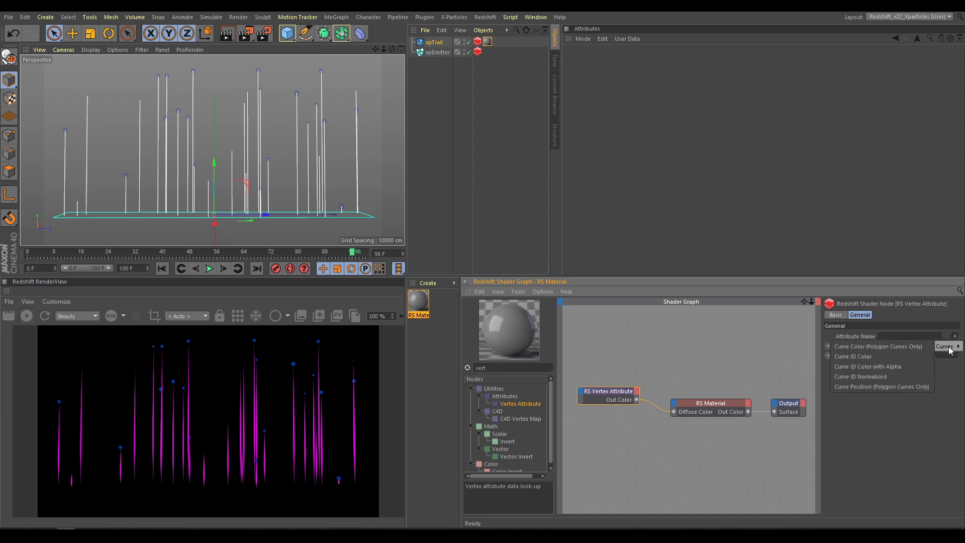
pyautogui.click(883, 347)
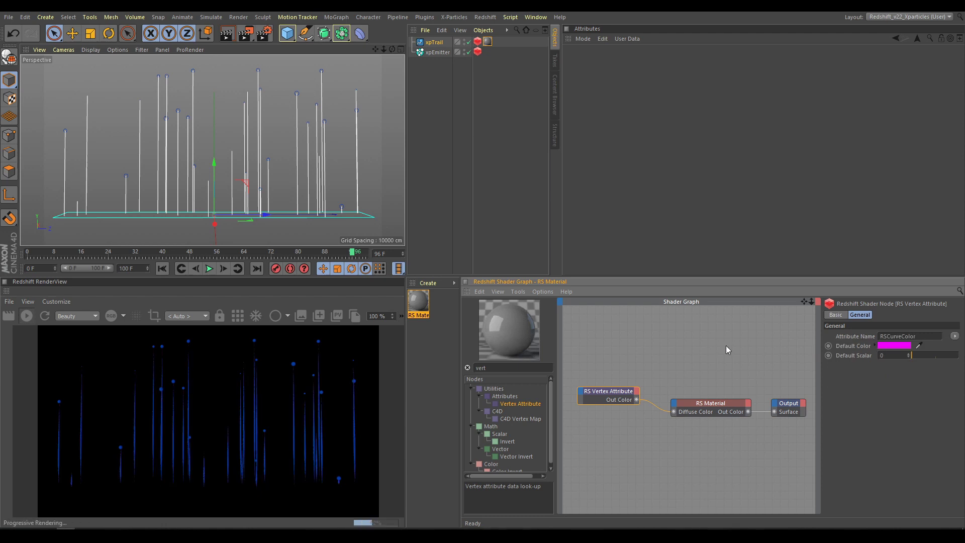
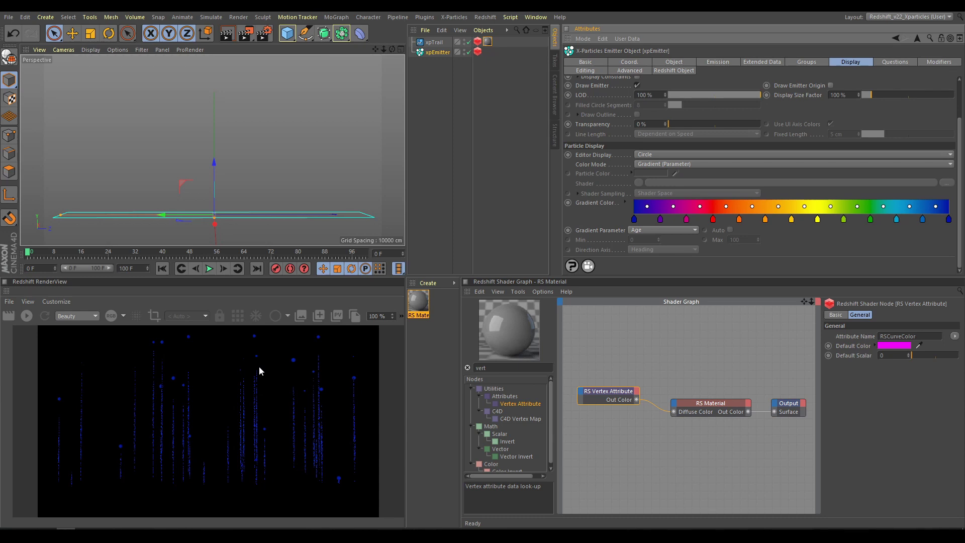
# Step: Set the xpTrail object's Trail Color Mode to Per-Vertex
pyautogui.click(434, 43)
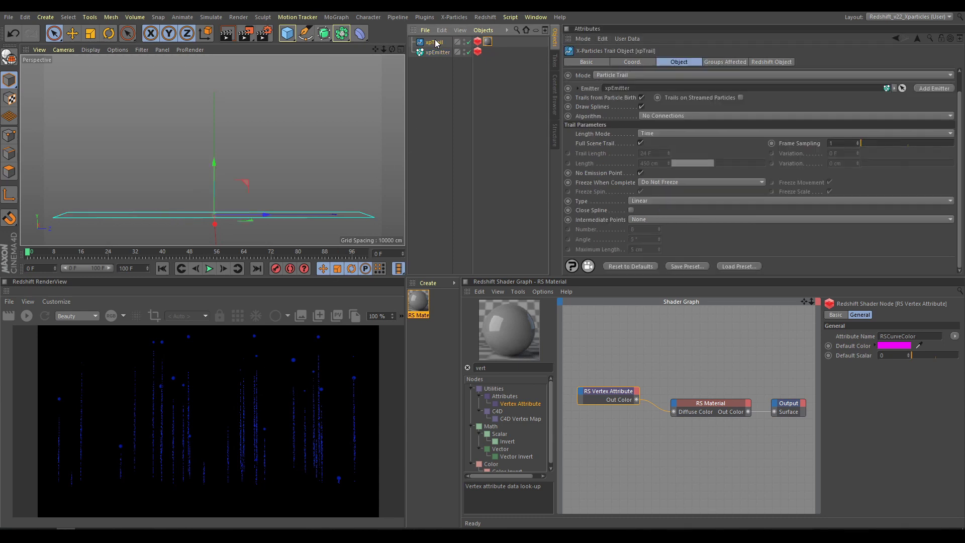
pyautogui.scroll(1, 588, 136)
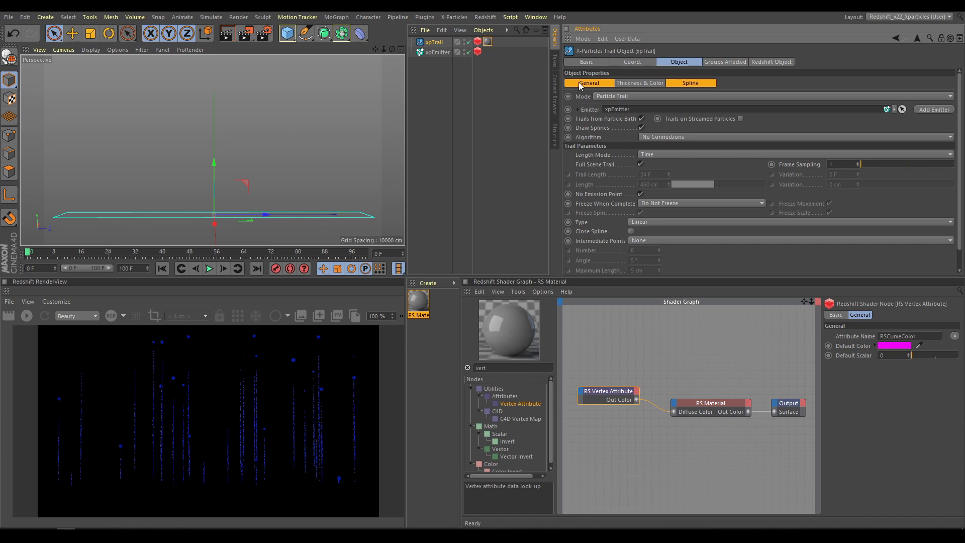
pyautogui.click(643, 83)
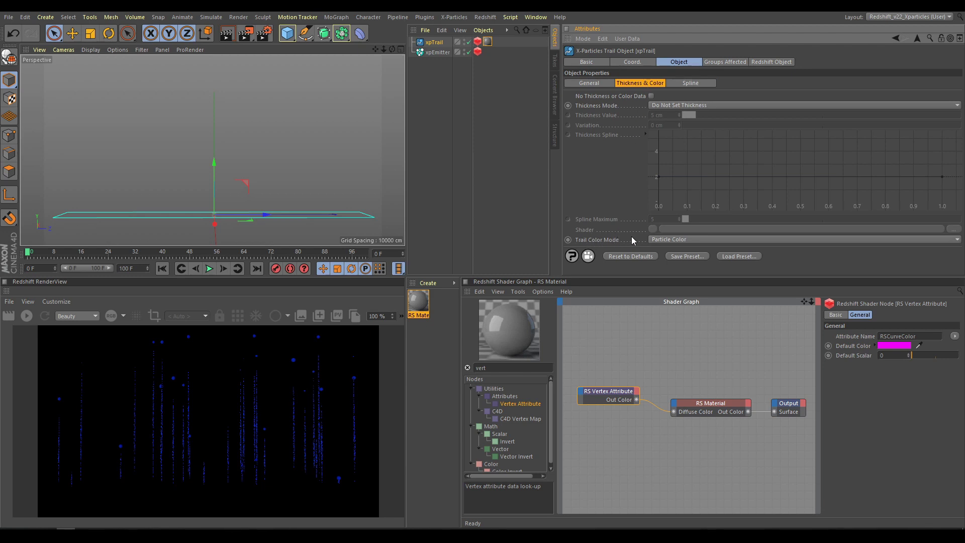
pyautogui.click(690, 239)
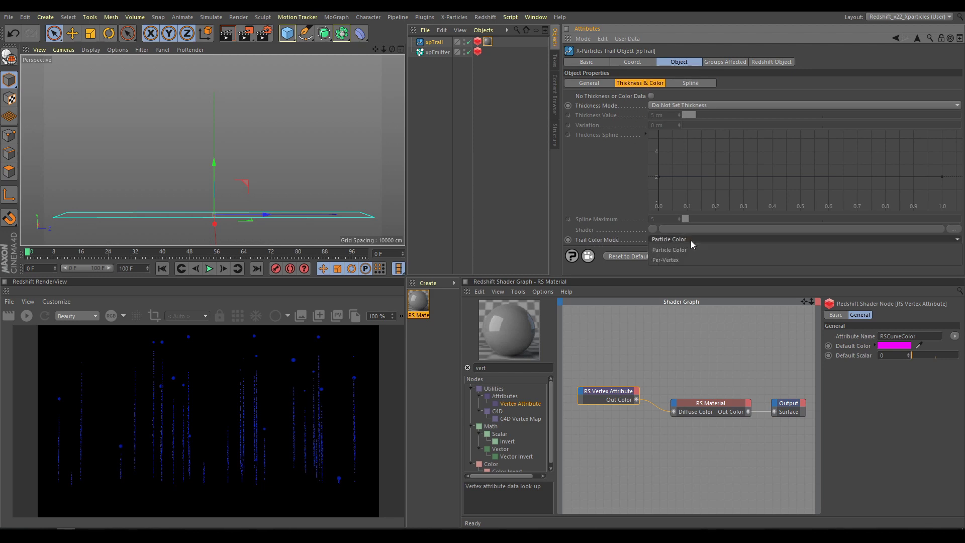
pyautogui.click(673, 260)
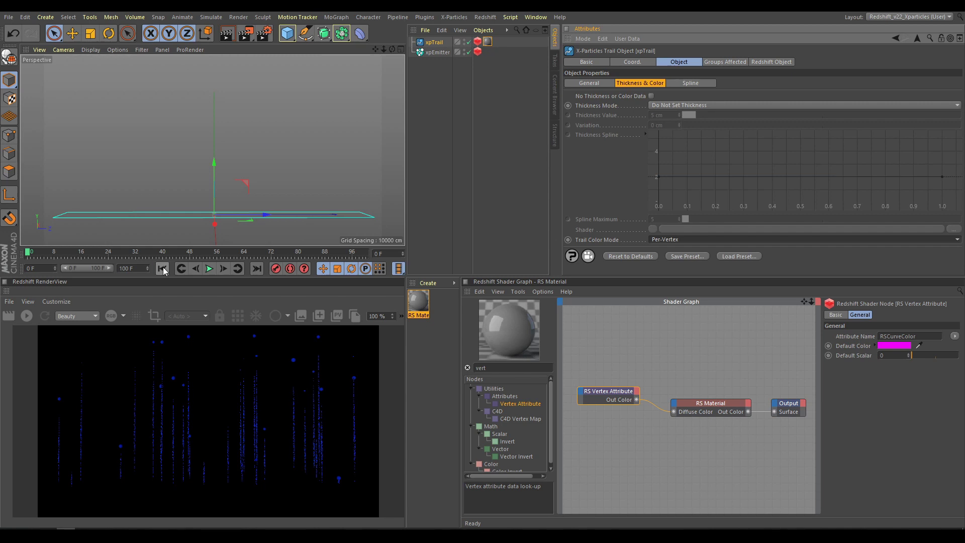
# Step: Play the simulation to about frame 91 and start the live Redshift render of the trails
pyautogui.click(210, 269)
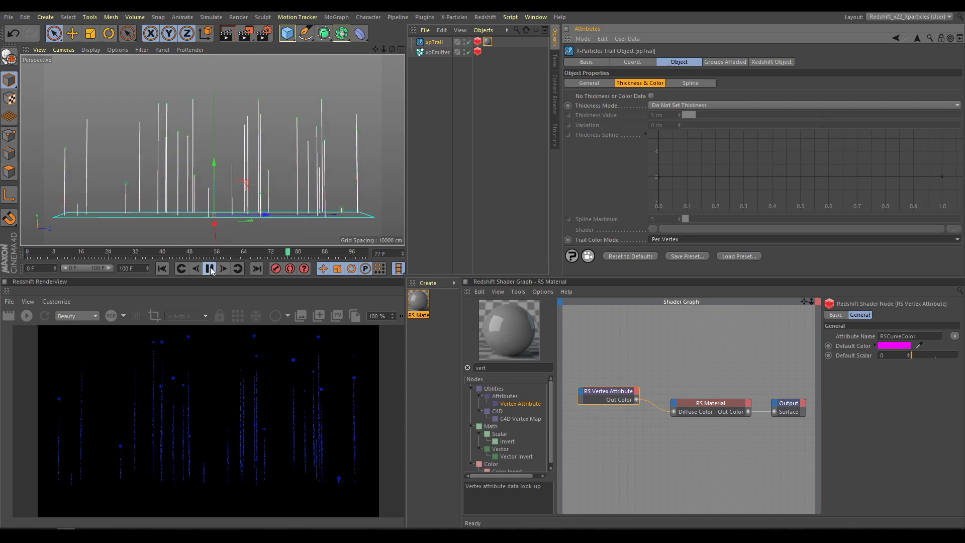
pyautogui.click(210, 269)
pyautogui.click(28, 316)
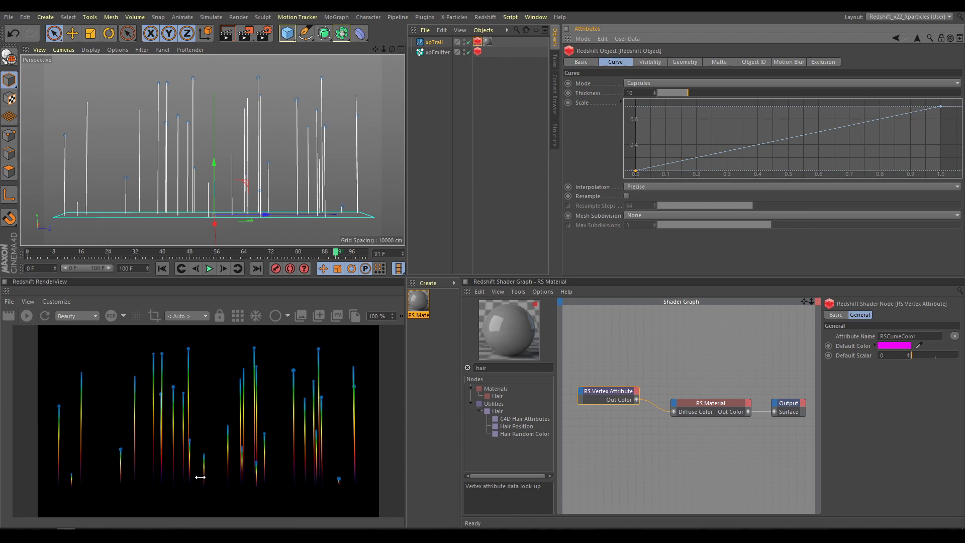
# Step: Set the xpTrail object's Thickness Mode to Use Radius (Current) and replay the simulation from the first frame to about frame 98
pyautogui.click(434, 43)
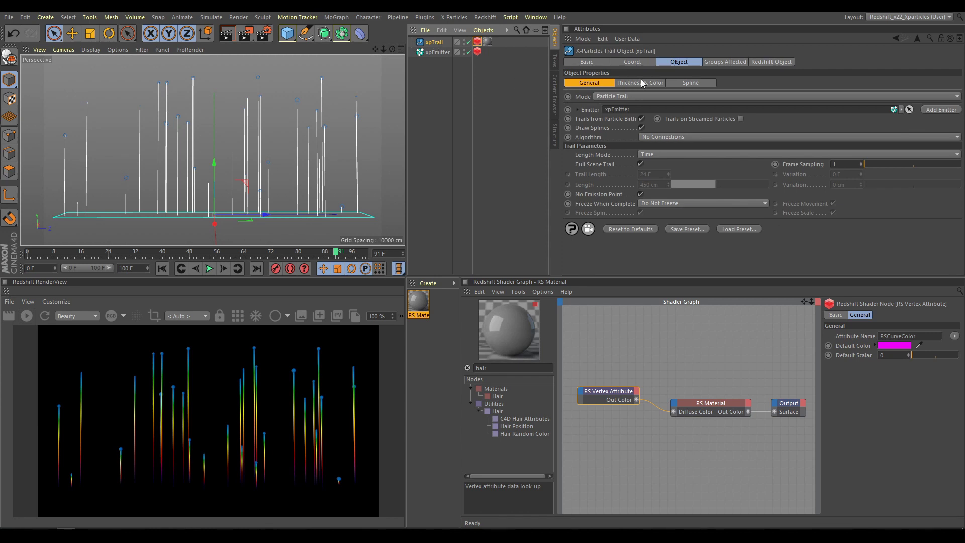
pyautogui.click(642, 82)
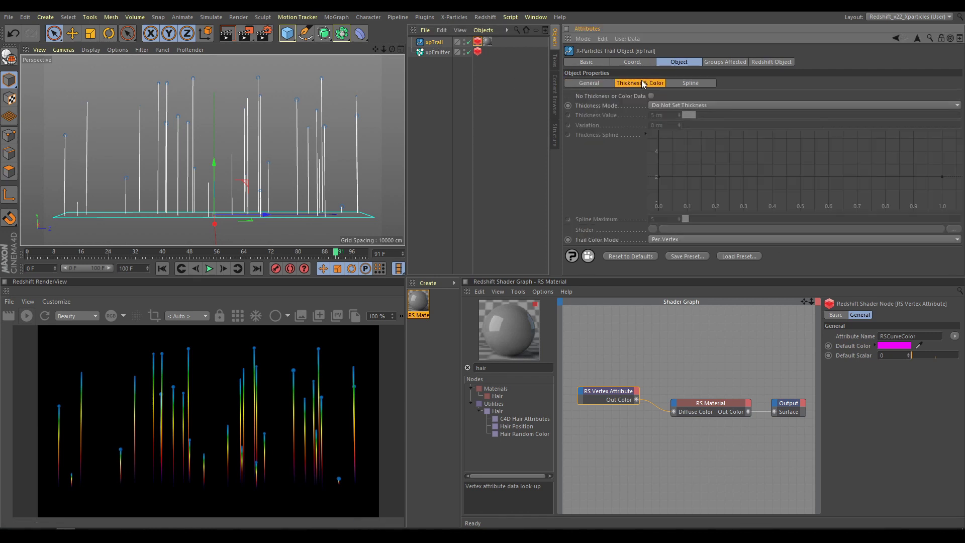
pyautogui.click(681, 106)
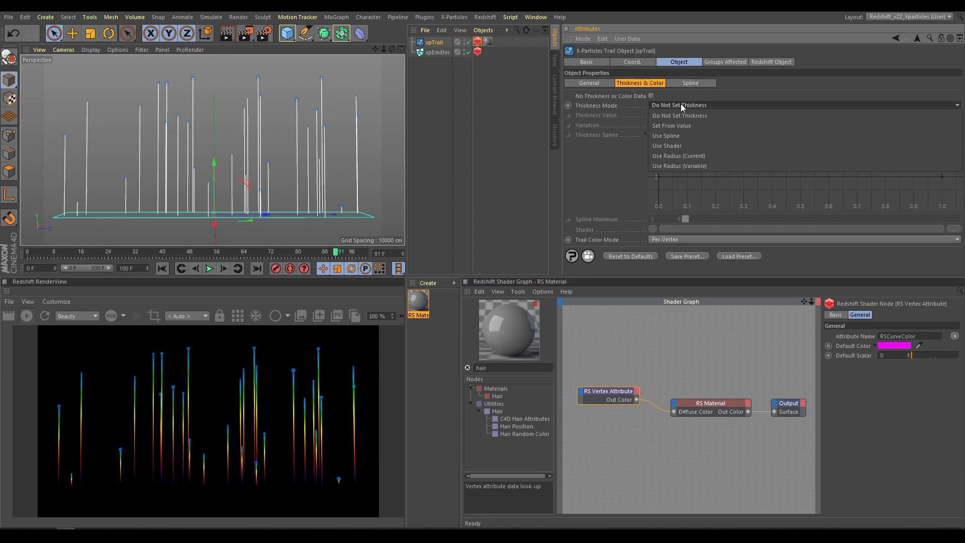
pyautogui.click(678, 155)
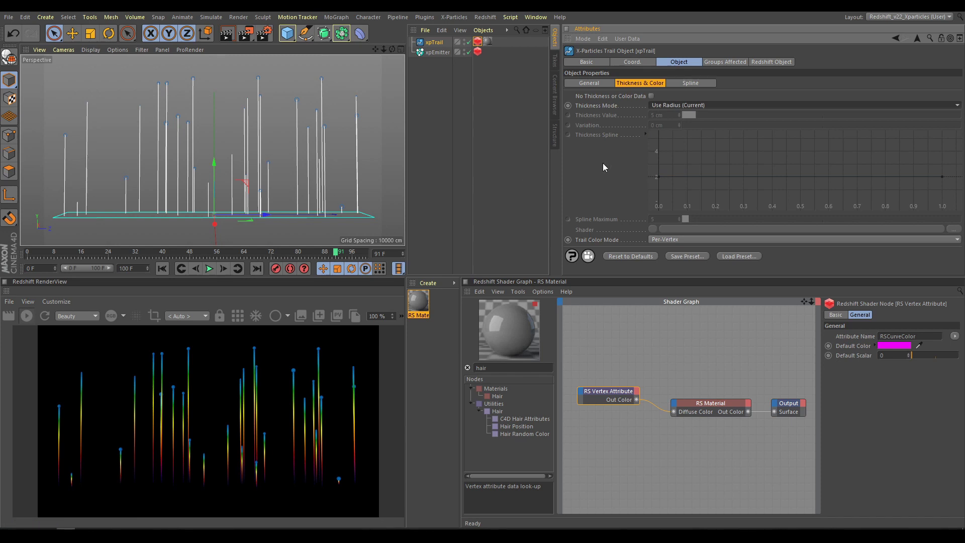
pyautogui.click(162, 269)
pyautogui.click(209, 268)
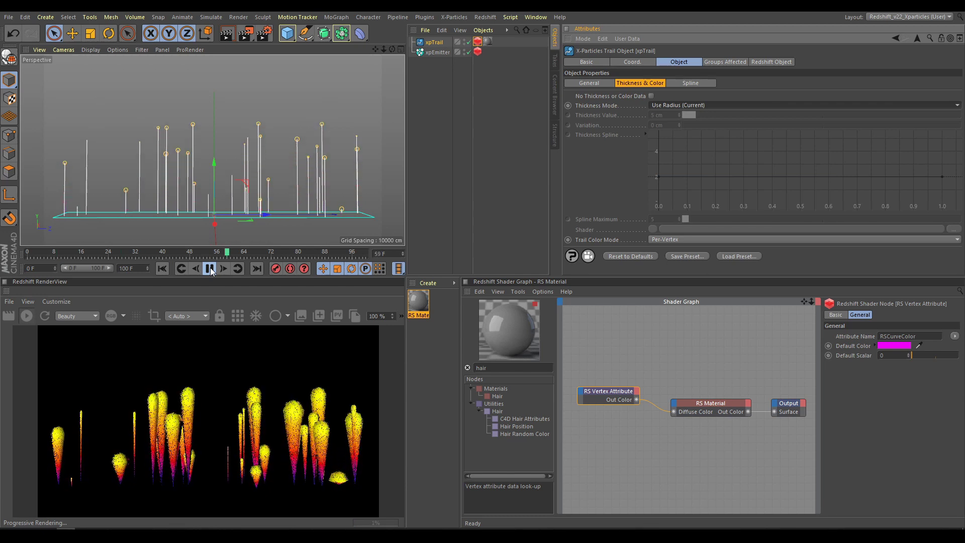
pyautogui.click(210, 269)
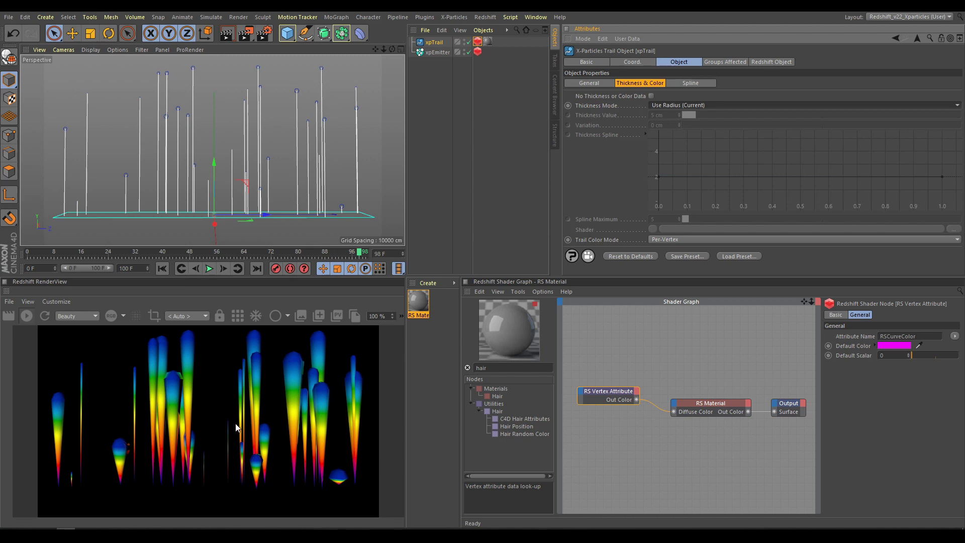
# Step: Reduce the trail curve thickness to 3 and raise the start of its Scale graph to the maximum, making it flat
pyautogui.click(477, 42)
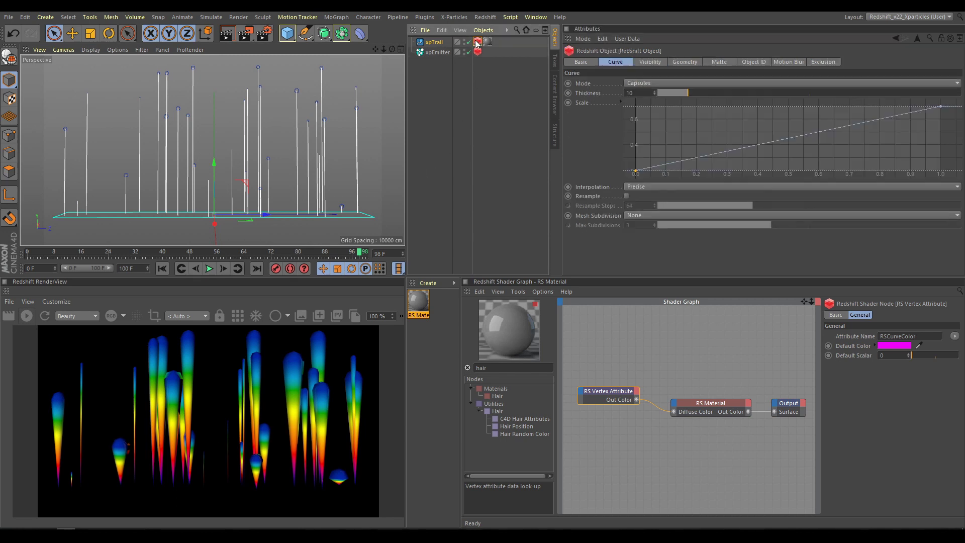
pyautogui.click(629, 93)
pyautogui.write('2')
pyautogui.press('Return')
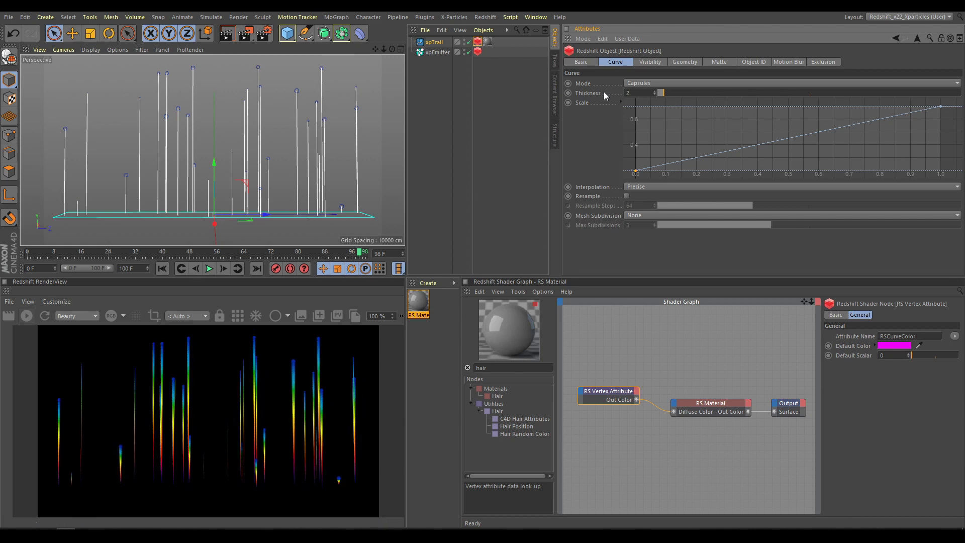
pyautogui.moveTo(669, 93); pyautogui.dragTo(671, 94)
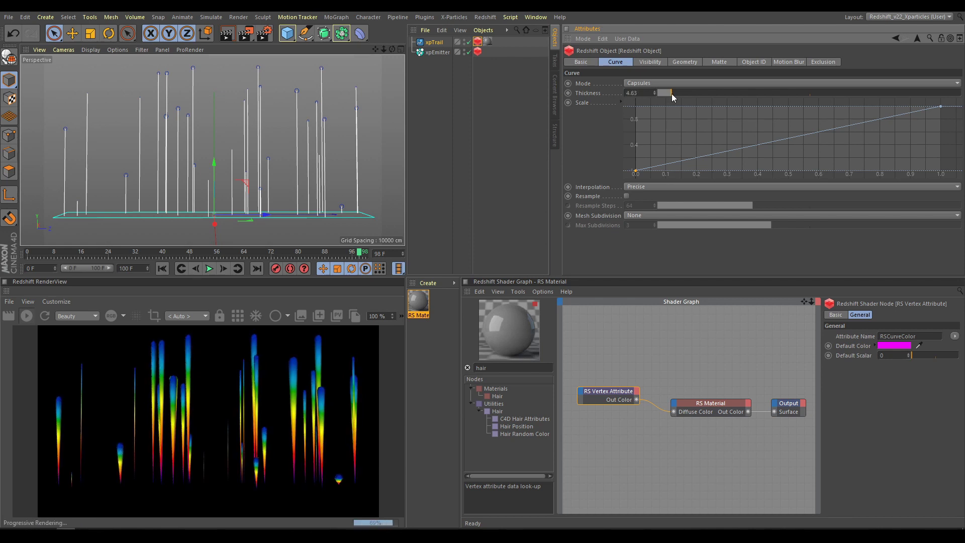
pyautogui.moveTo(633, 171); pyautogui.dragTo(620, 99)
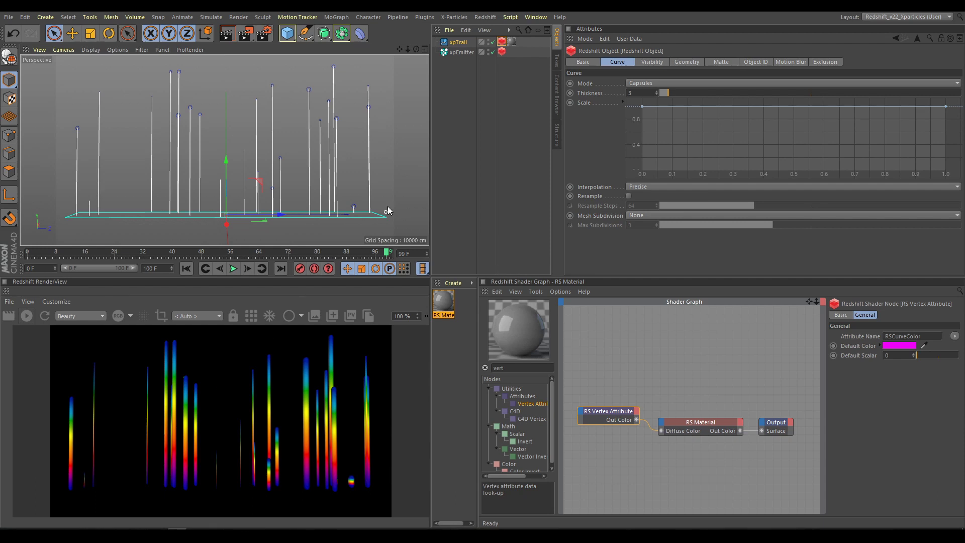
# Step: Set the xpEmitter's particle Color Mode to Random Color and replay the simulation from the first frame to about frame 89
pyautogui.click(461, 52)
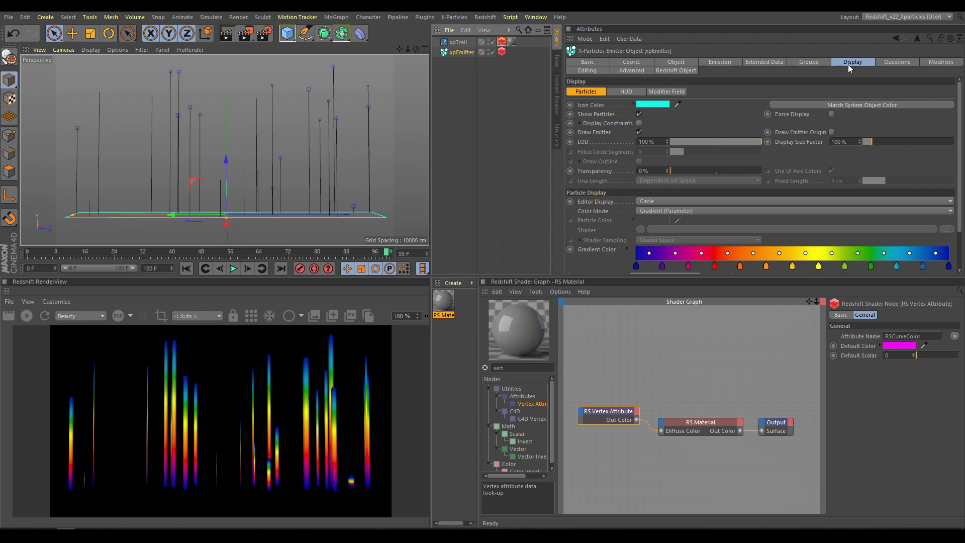
pyautogui.click(667, 212)
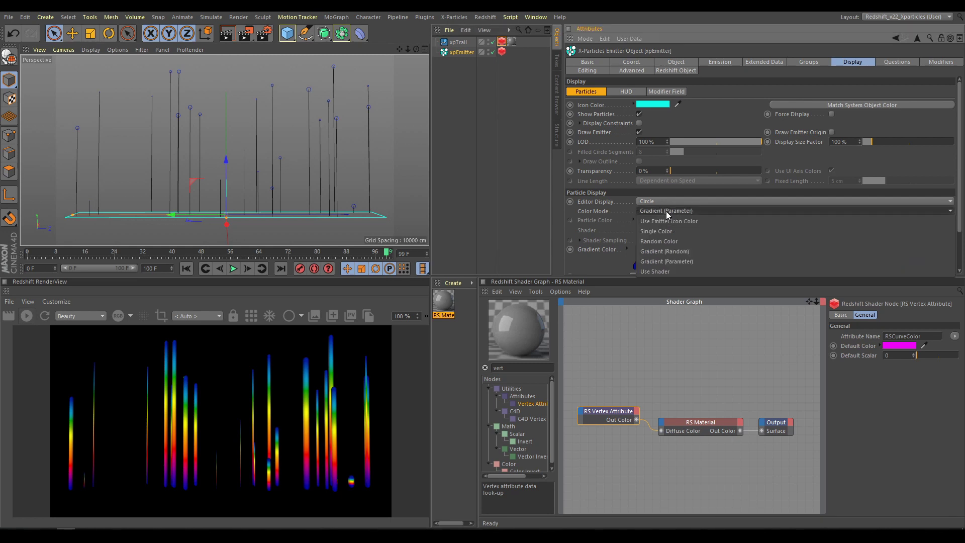
pyautogui.click(660, 241)
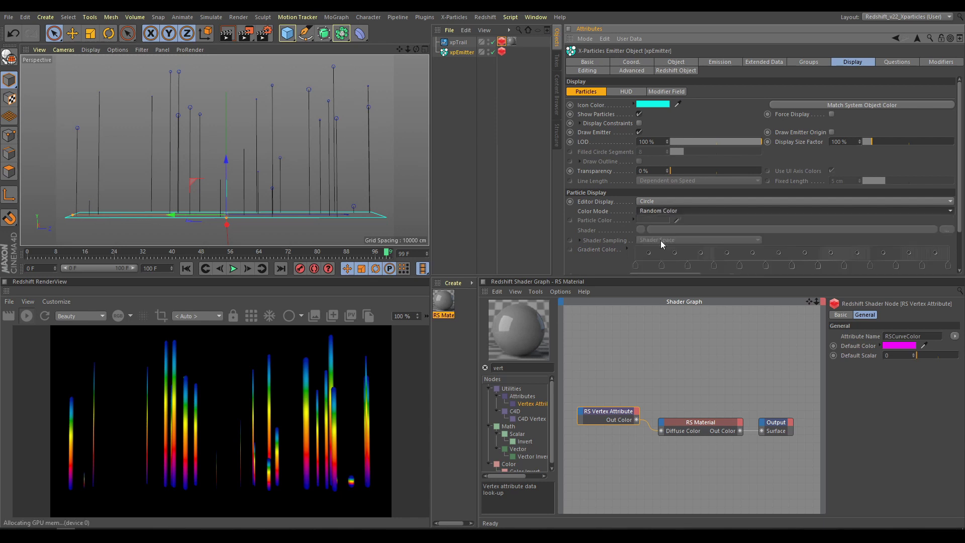
pyautogui.click(186, 268)
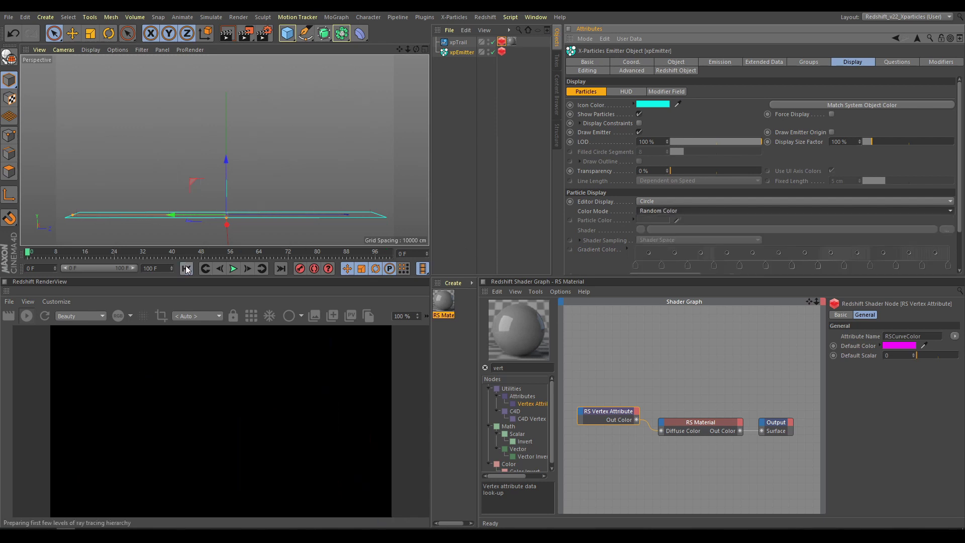
pyautogui.click(232, 268)
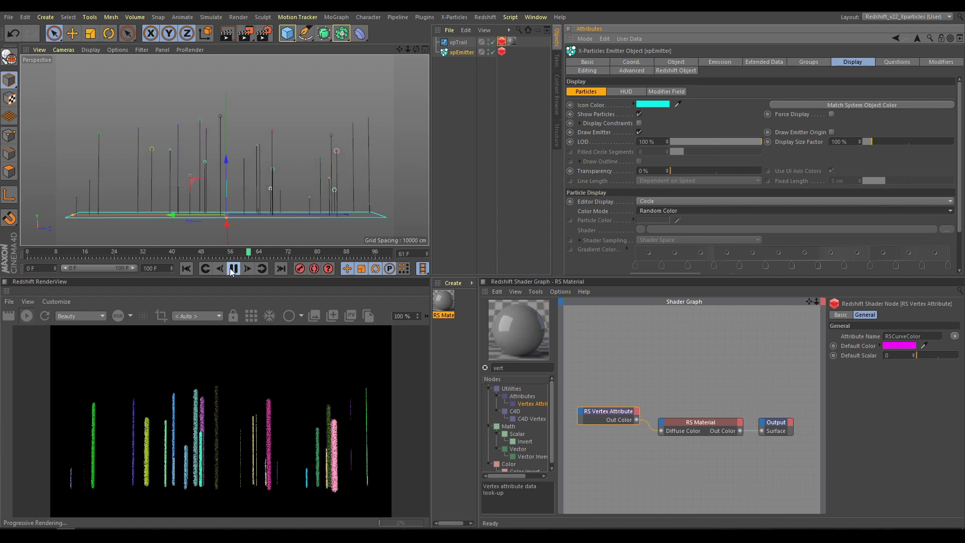
pyautogui.click(233, 268)
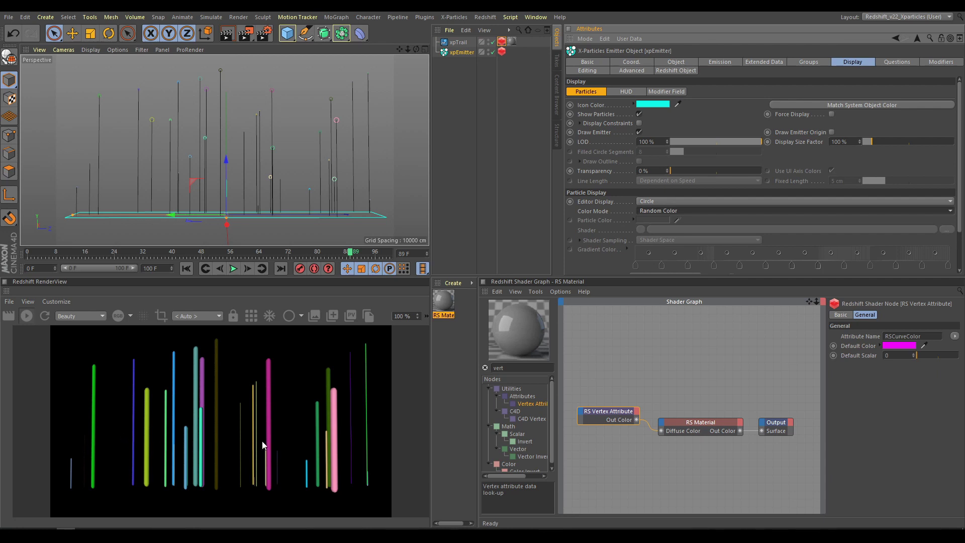
# Step: Set the xpEmitter's Color Mode to Gradient (Random) and load the Flame 6 gradient preset
pyautogui.click(678, 212)
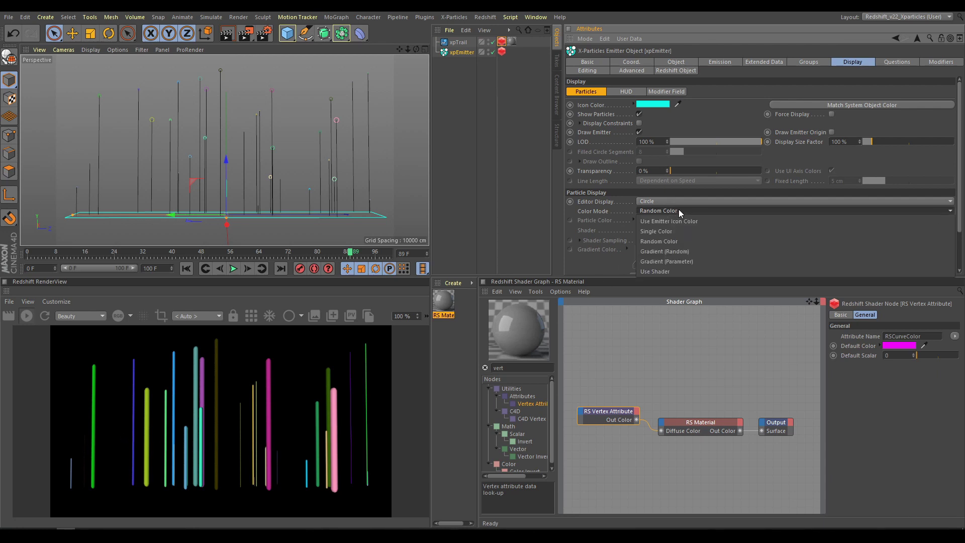
pyautogui.click(664, 251)
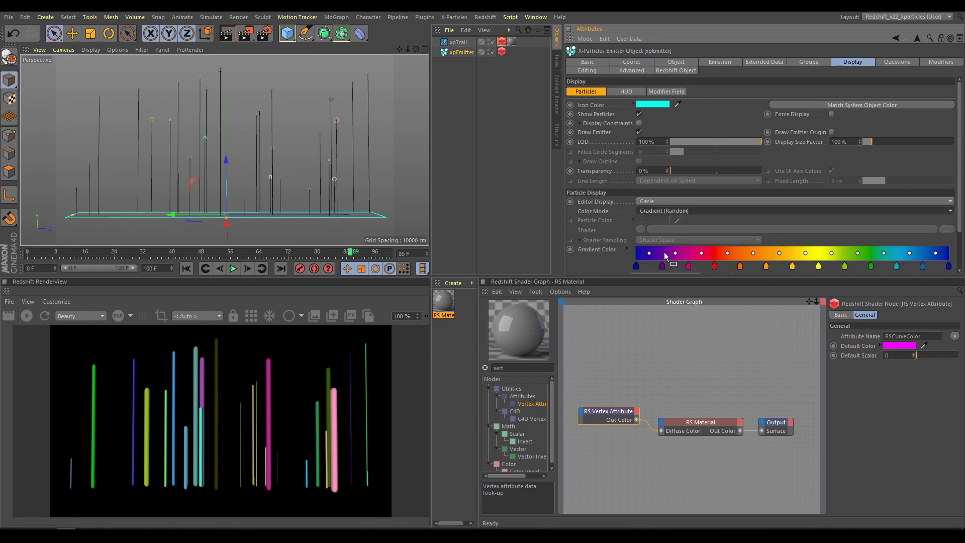
pyautogui.click(626, 248)
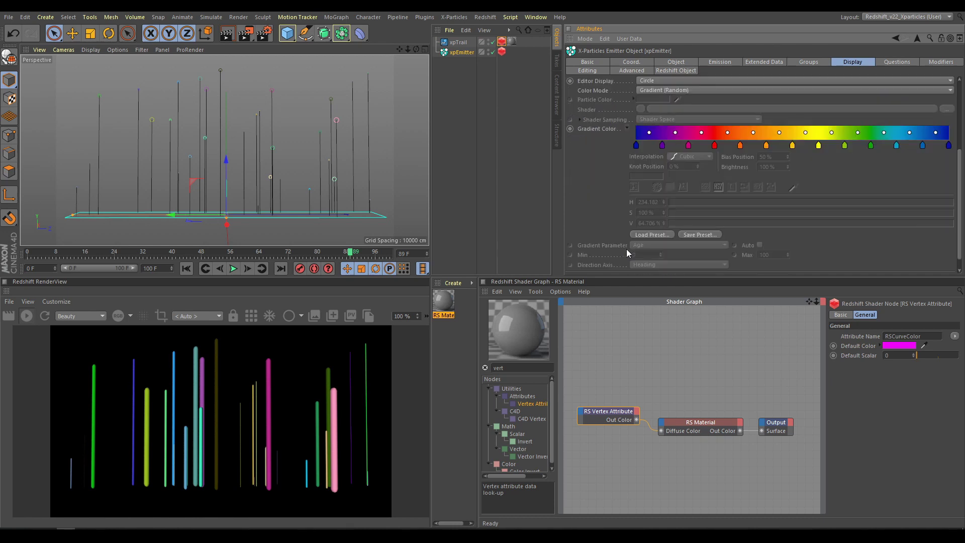
pyautogui.click(651, 234)
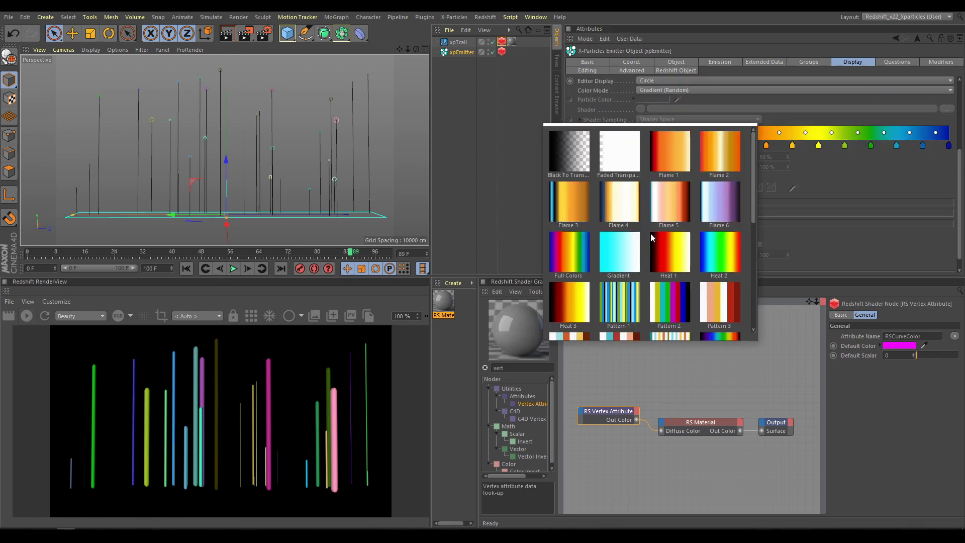
pyautogui.click(716, 213)
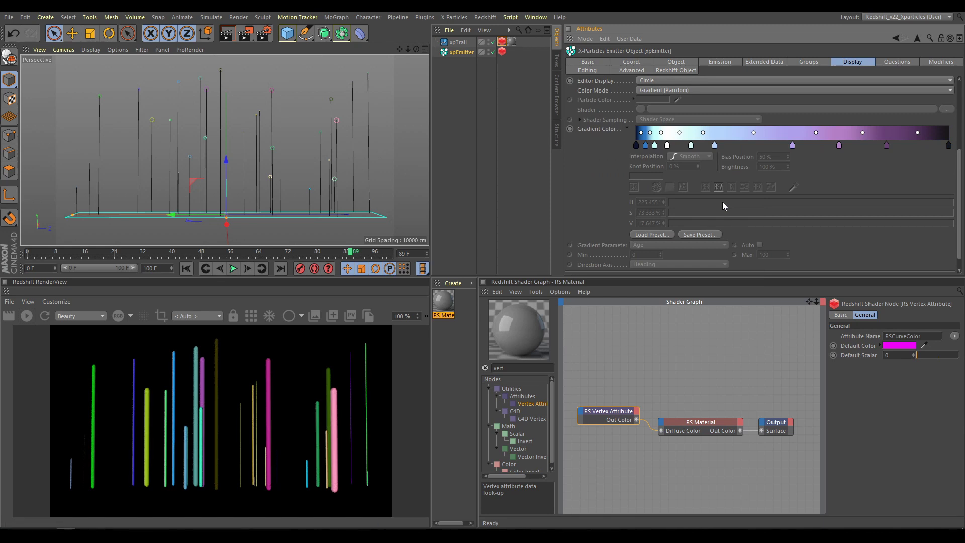
# Step: Replay the simulation from the first frame to about frame 96 to check the rendered trail colours
pyautogui.click(186, 269)
pyautogui.click(230, 268)
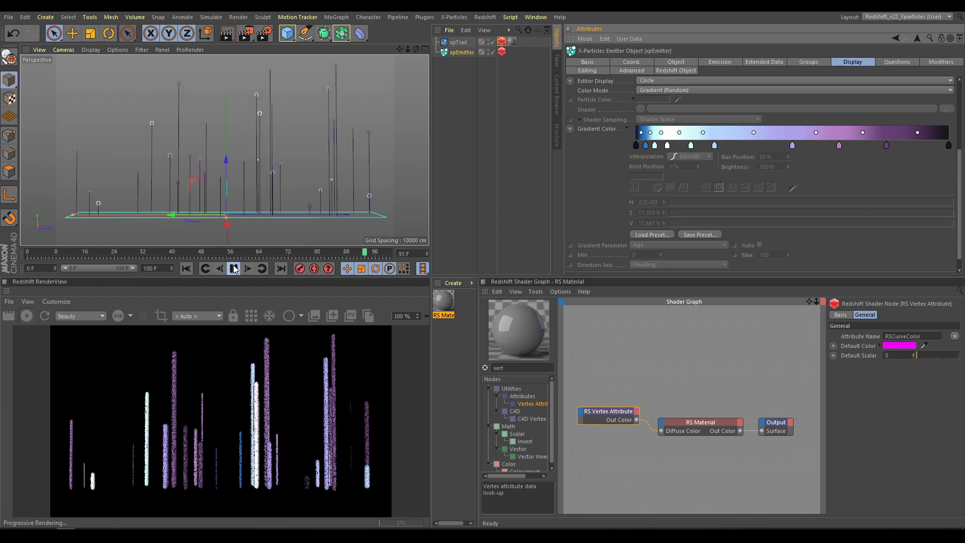
pyautogui.click(233, 269)
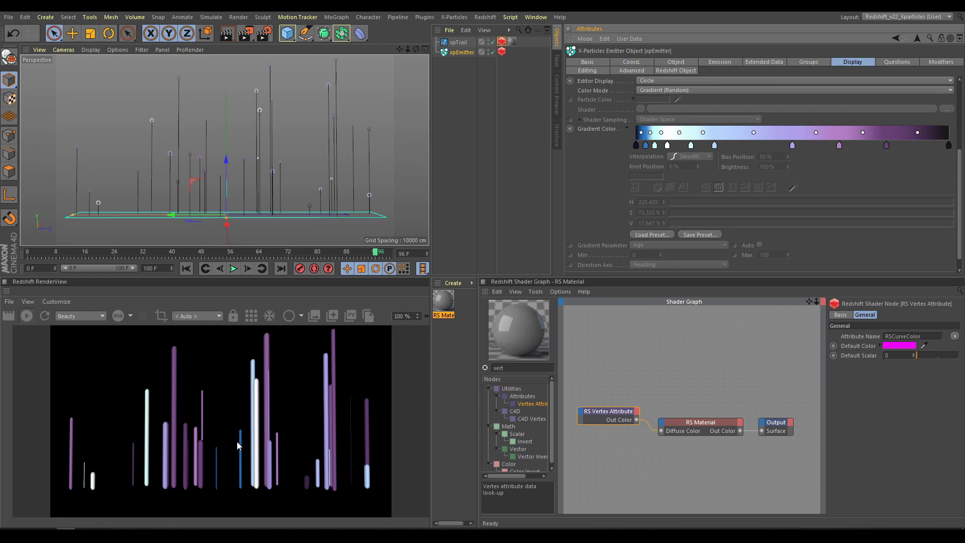
# Step: Add an xpTurbulence motion modifier and replay the simulation from the first frame to about frame 97
pyautogui.click(453, 17)
pyautogui.moveTo(467, 138)
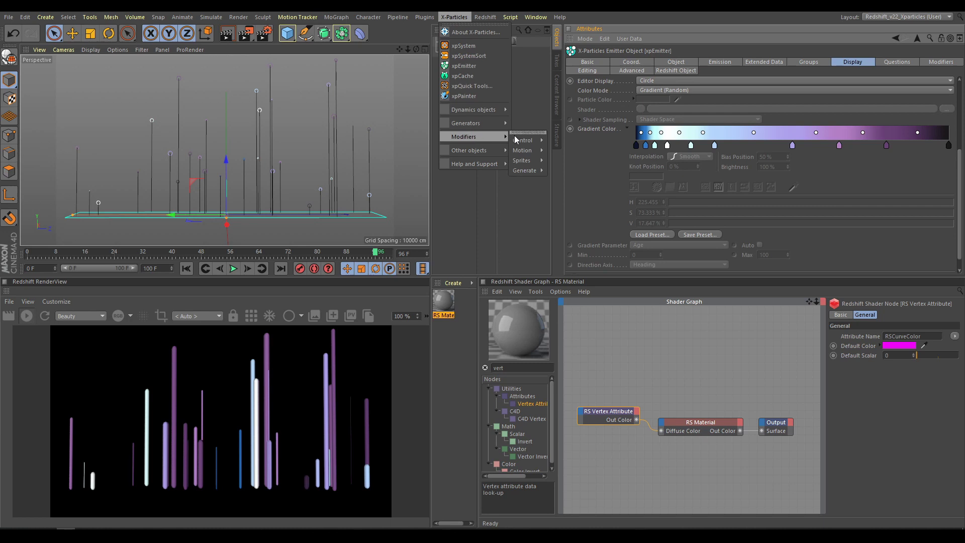
pyautogui.moveTo(522, 150)
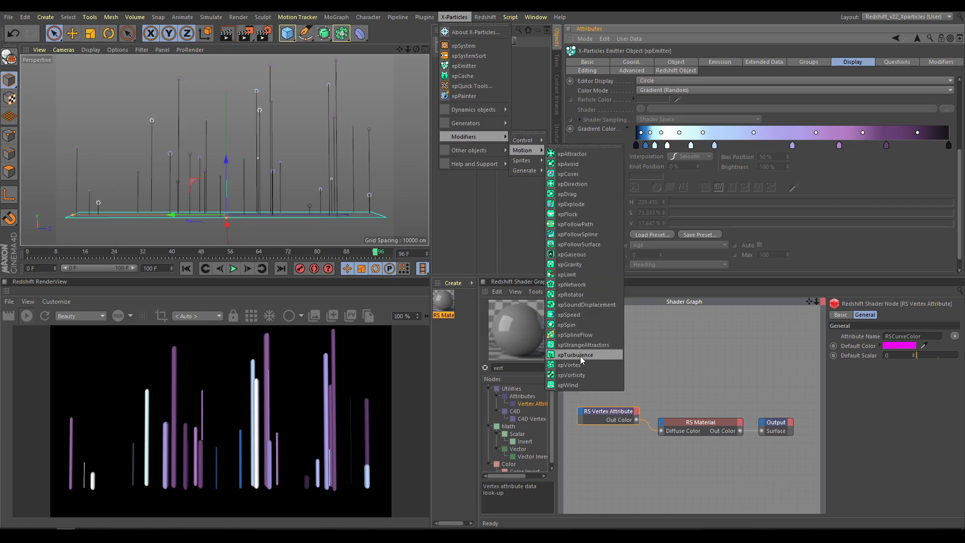
pyautogui.click(575, 355)
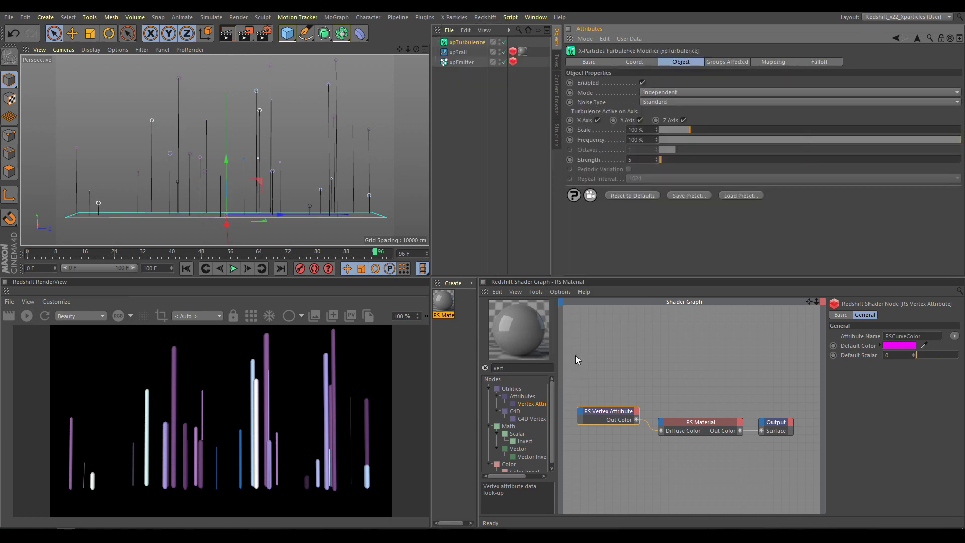
pyautogui.click(186, 269)
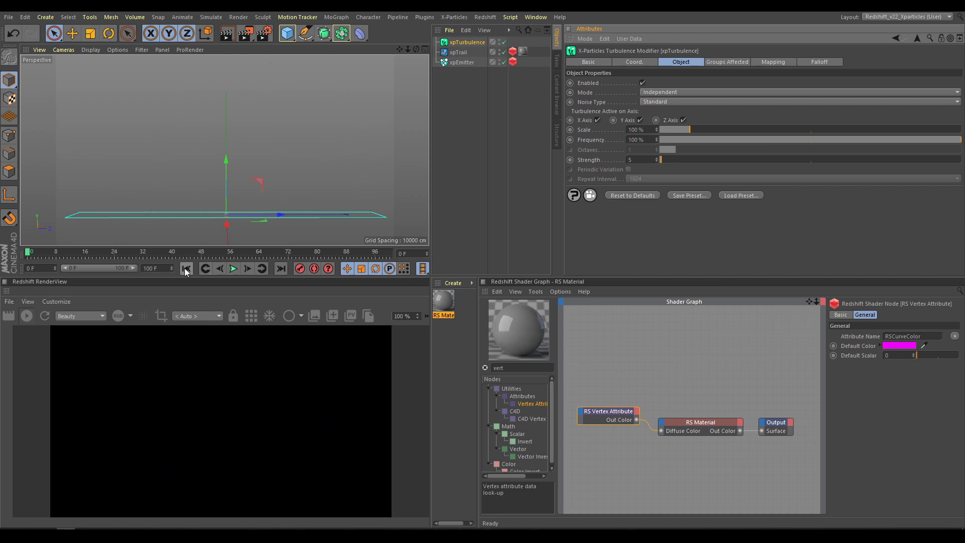
pyautogui.click(234, 269)
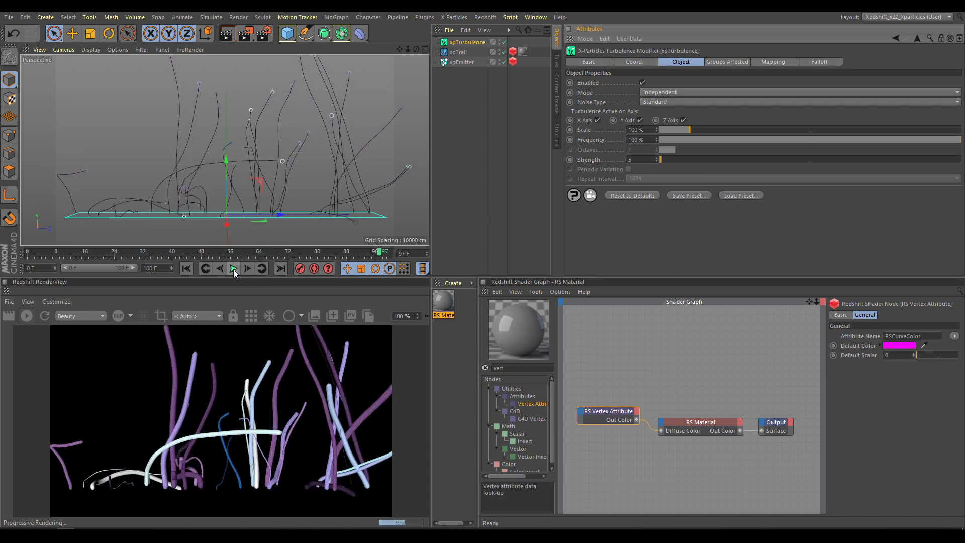
# Step: Shape the xpTrail Redshift tag's Scale curve into a wave, lowering the start to about 0.4 and the end, with added points near 0.3 and 0.65
pyautogui.click(513, 52)
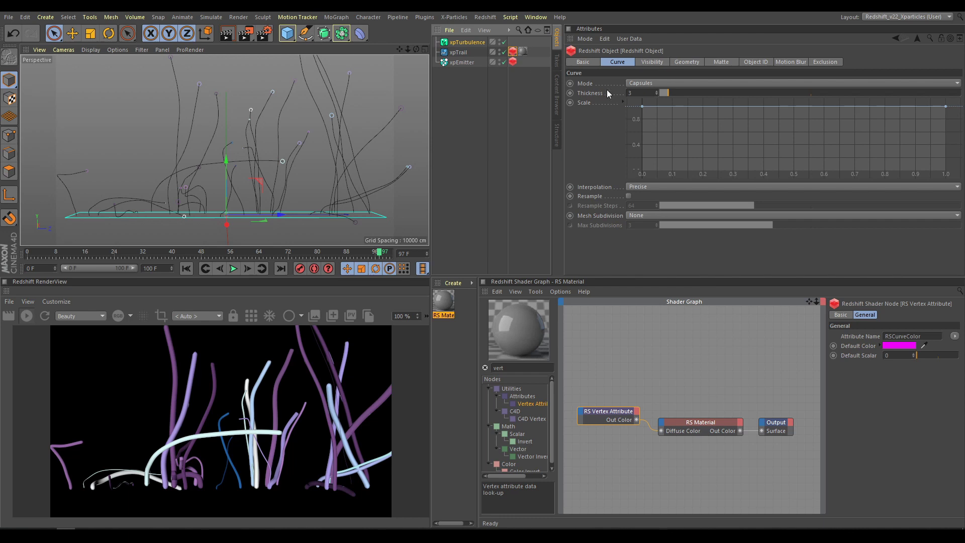
pyautogui.moveTo(642, 106); pyautogui.dragTo(635, 149)
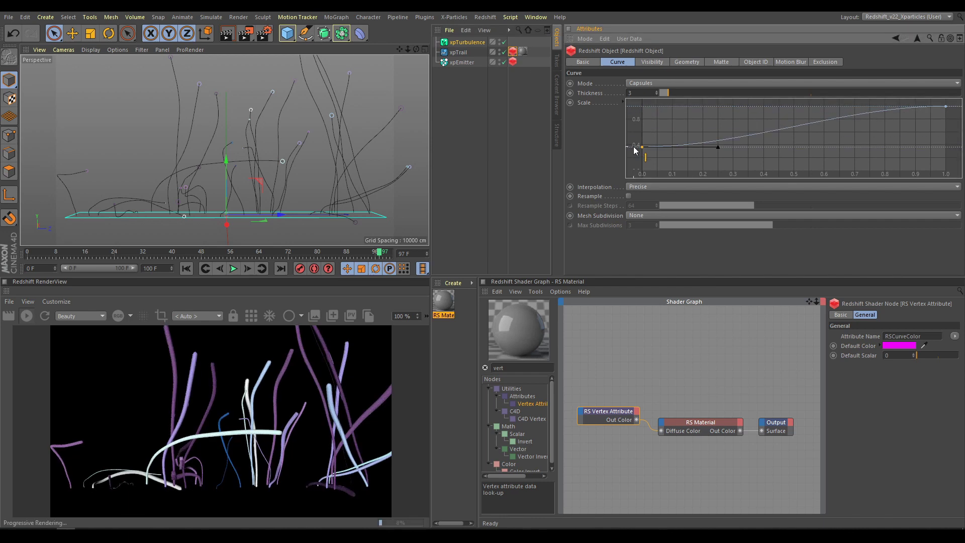
pyautogui.keyDown('ctrl'); pyautogui.click(782, 128); pyautogui.keyUp('ctrl')
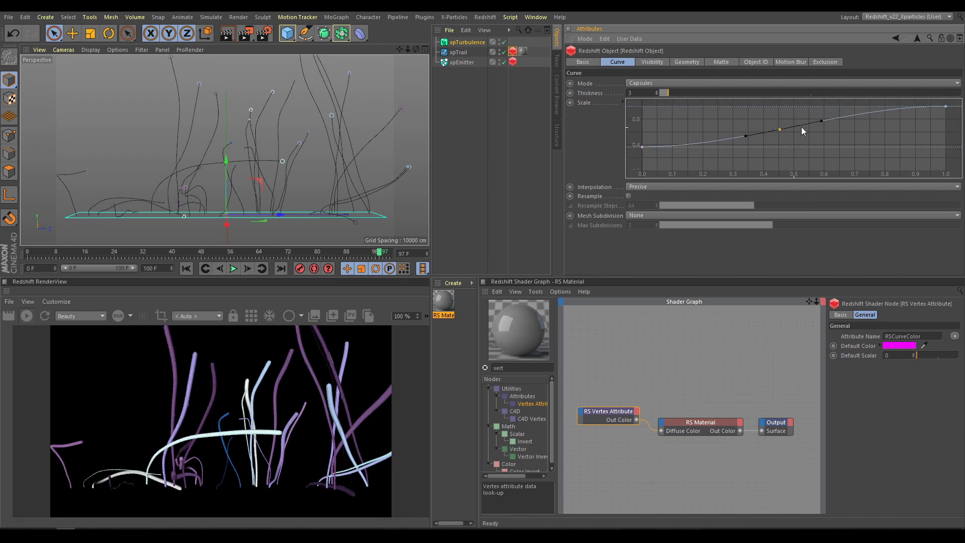
pyautogui.keyDown('ctrl'); pyautogui.click(838, 117); pyautogui.keyUp('ctrl')
pyautogui.moveTo(944, 109); pyautogui.dragTo(934, 164)
pyautogui.click(780, 129)
pyautogui.moveTo(794, 129); pyautogui.dragTo(795, 163)
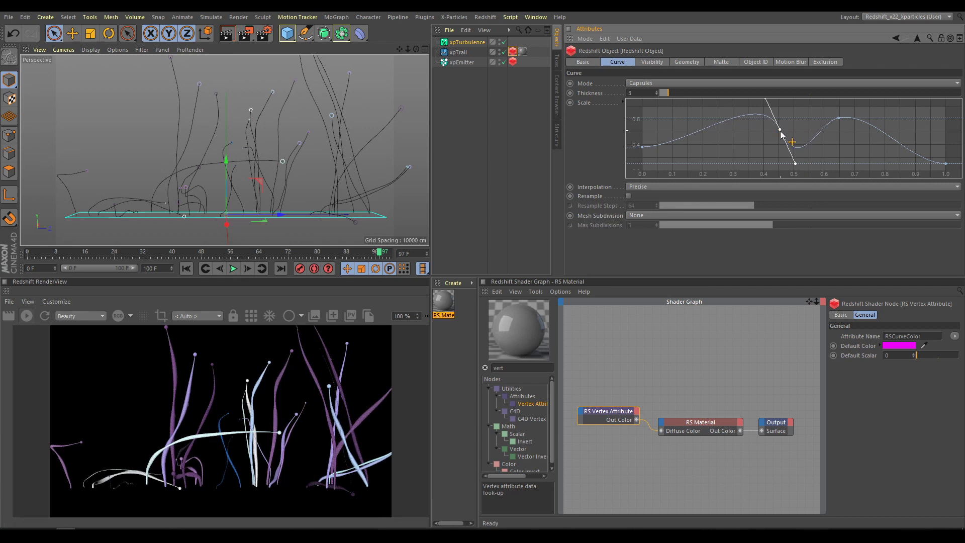
pyautogui.moveTo(781, 130); pyautogui.dragTo(735, 138)
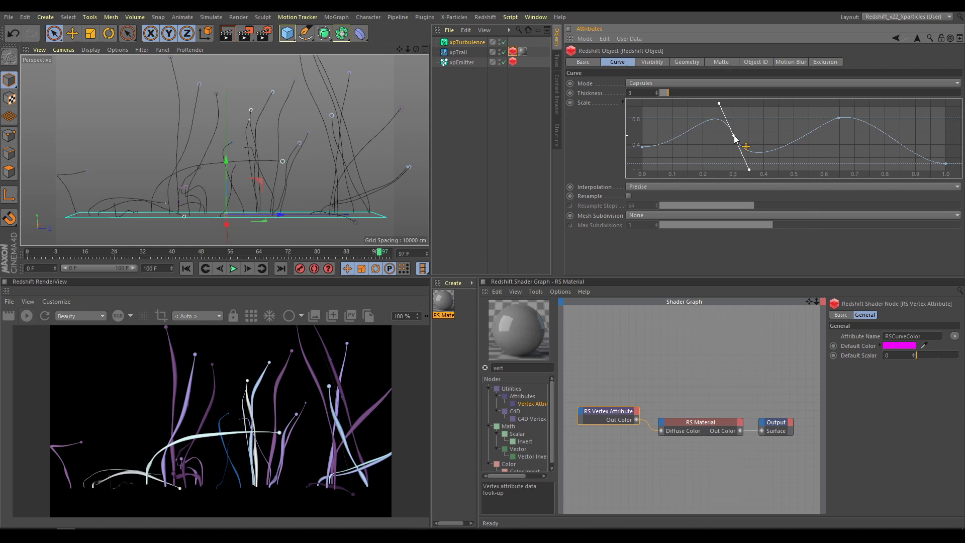
# Step: Set the curve Thickness in the xpTrail's Redshift tag to 1
pyautogui.click(629, 93)
pyautogui.write('1')
pyautogui.press('Return')
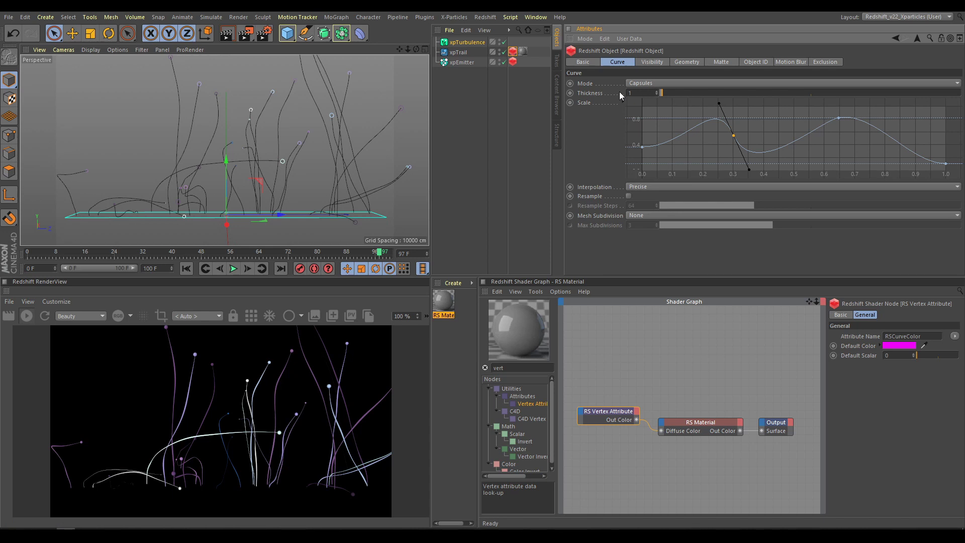
# Step: Set the xpTurbulence's Noise Type to fBm, its Scale to 20% and its Strength to 1
pyautogui.click(462, 43)
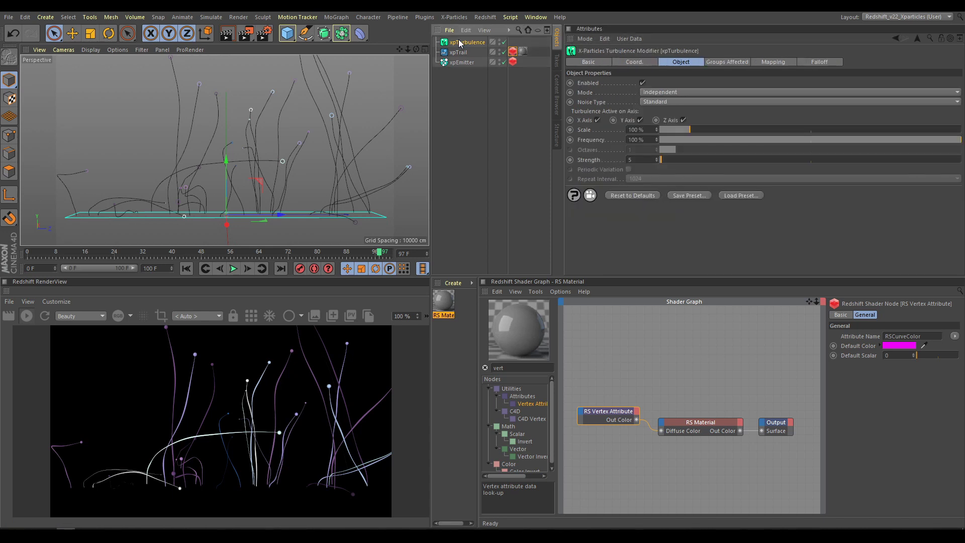
pyautogui.click(666, 102)
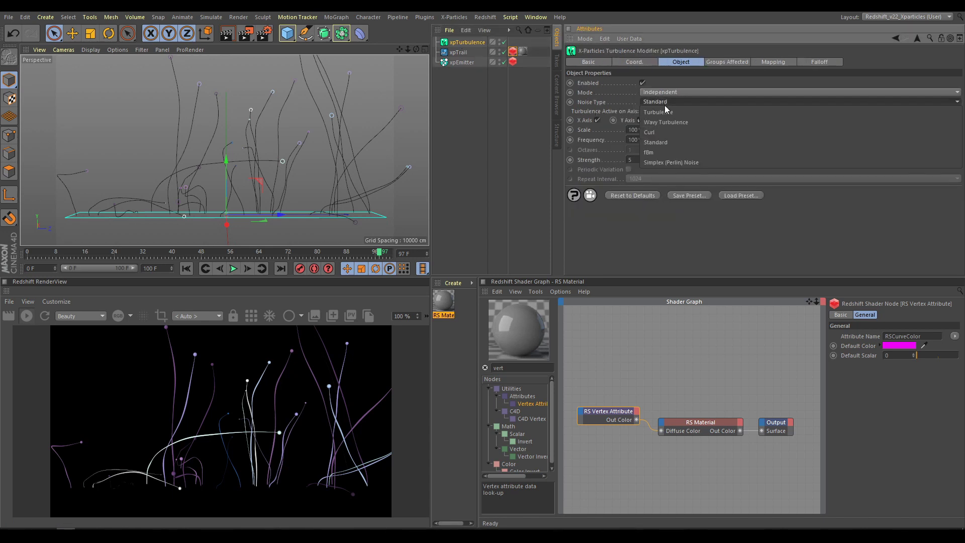
pyautogui.click(652, 151)
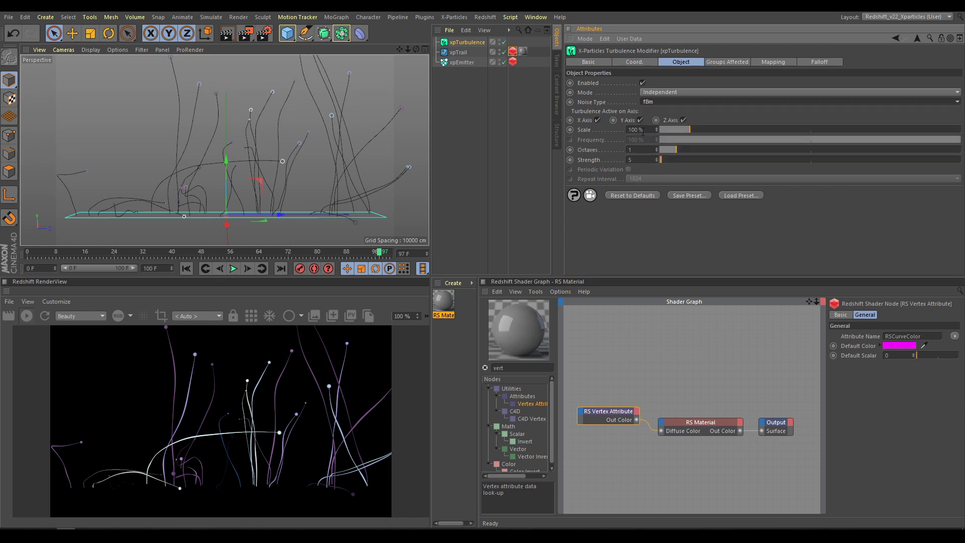
pyautogui.doubleClick(641, 131)
pyautogui.write('2')
pyautogui.doubleClick(636, 160)
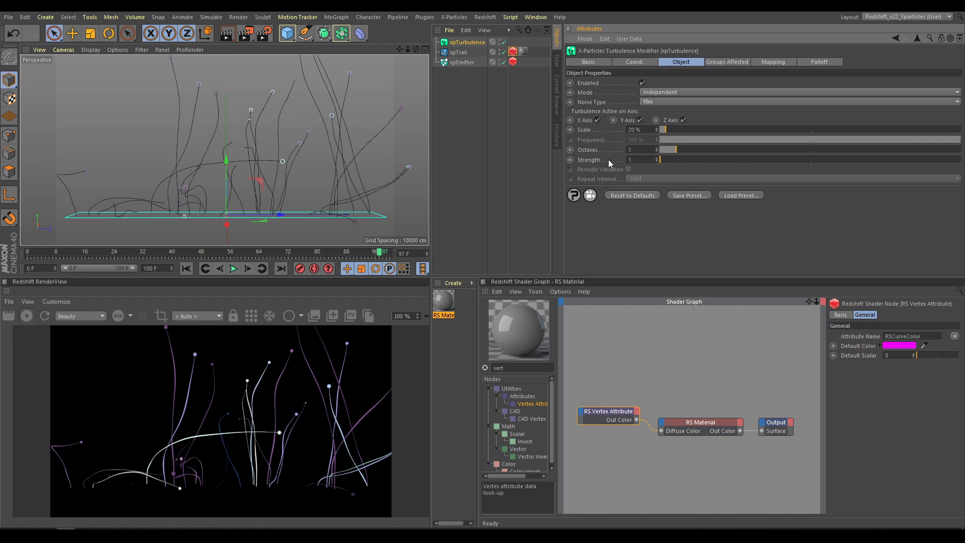
# Step: Replay the simulation from the first frame to about frame 97 to check the fBm turbulence on the trails
pyautogui.click(186, 269)
pyautogui.click(233, 268)
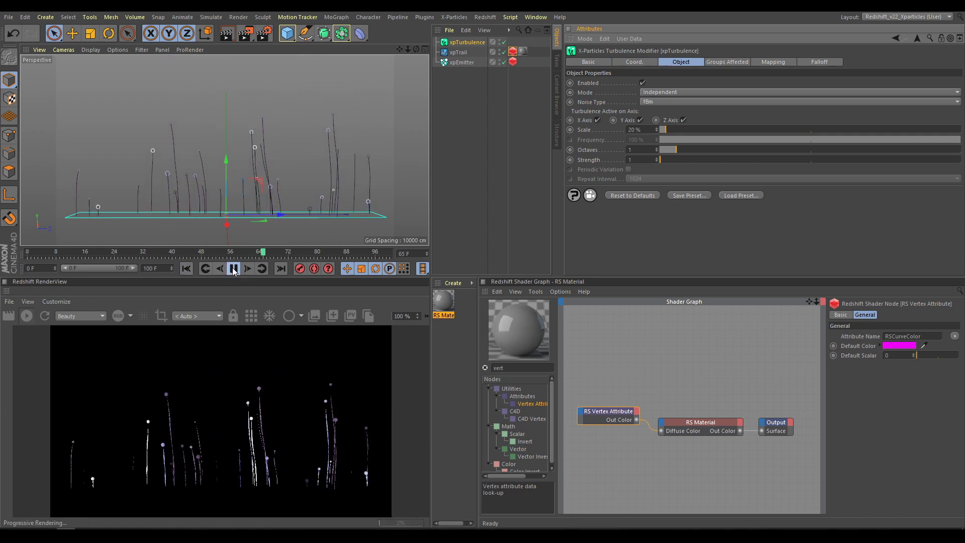
pyautogui.click(234, 268)
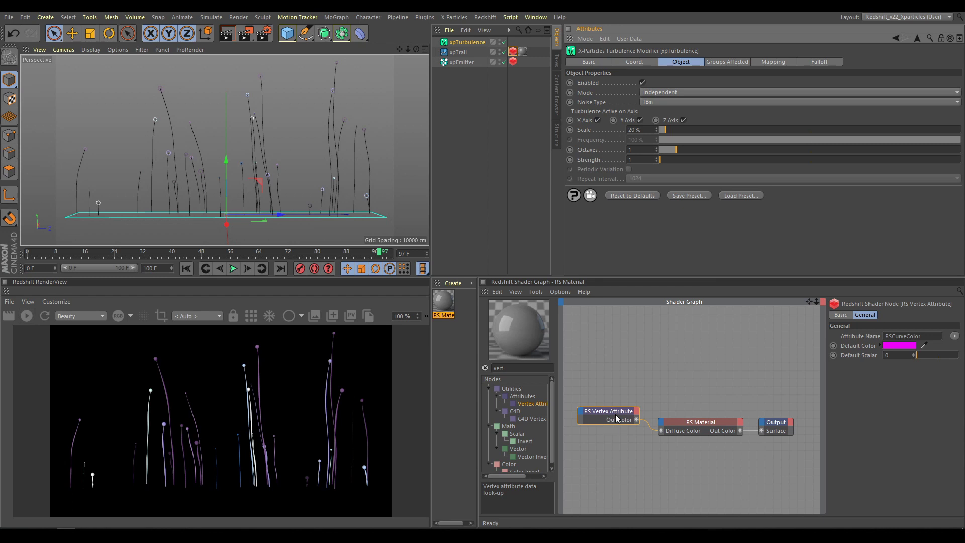
# Step: Find the Color Correct node and add it to the RS Material's shader graph below the existing nodes
pyautogui.click(522, 369)
pyautogui.write('co')
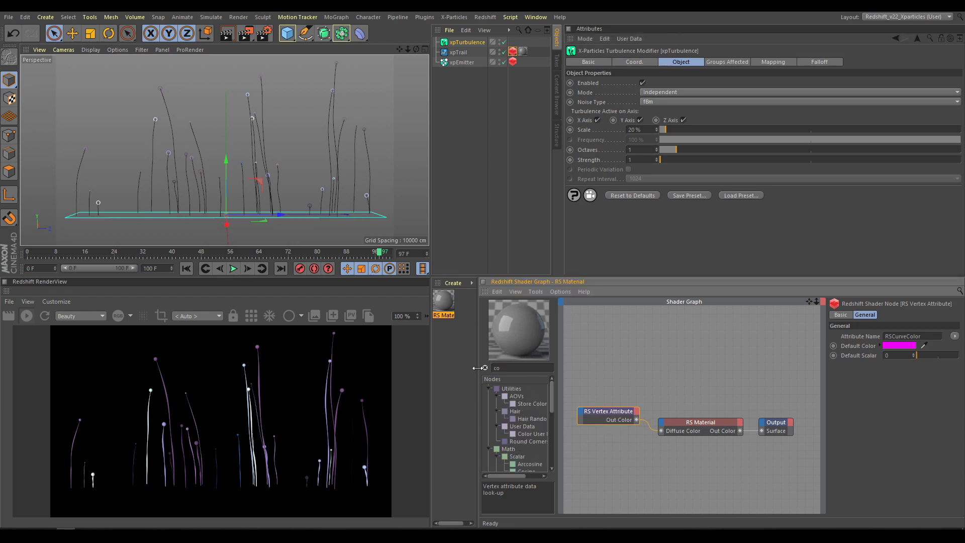
pyautogui.write('lor corre')
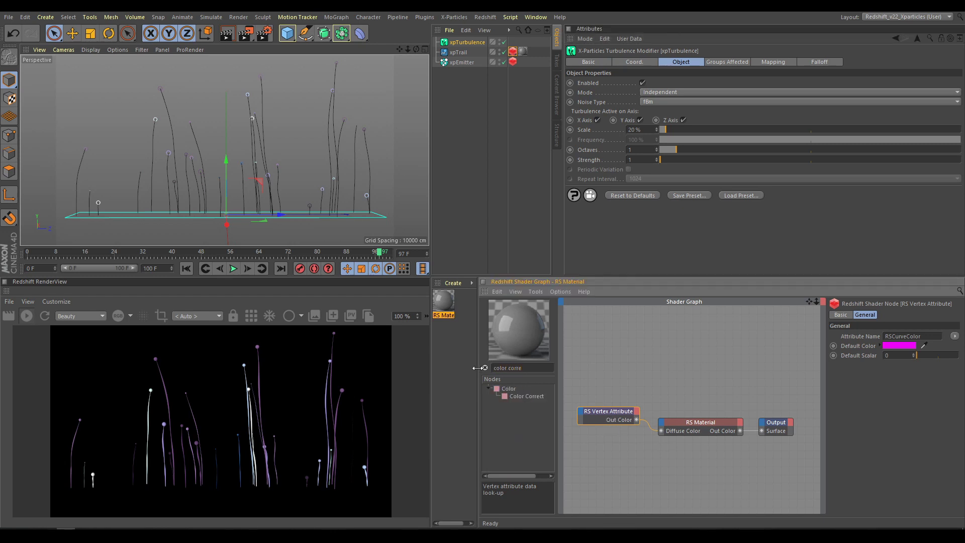
pyautogui.moveTo(535, 399); pyautogui.dragTo(671, 468)
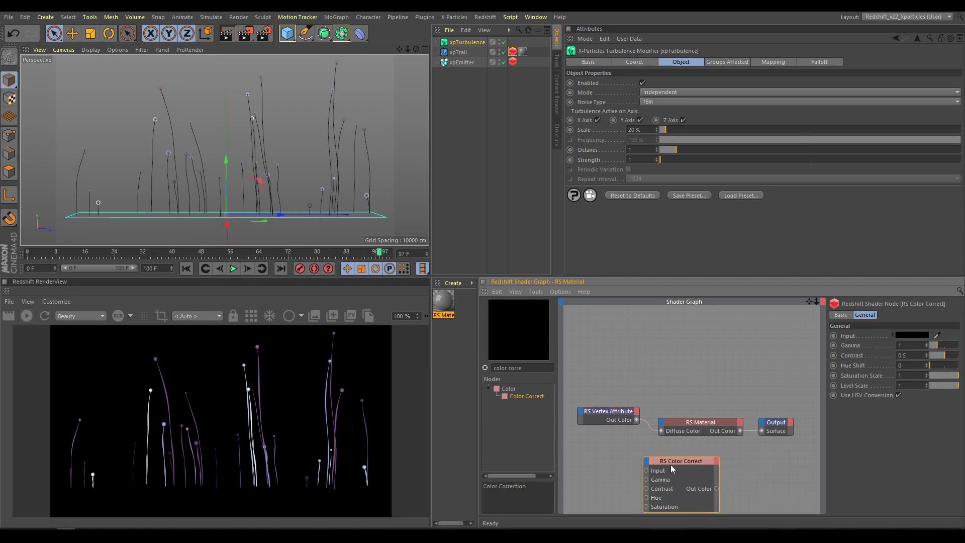
# Step: Wire RS Color Correct between the RS Vertex Attribute's Out Color and the RS Material's Diffuse Color, and space the nodes apart
pyautogui.moveTo(637, 420); pyautogui.dragTo(617, 456)
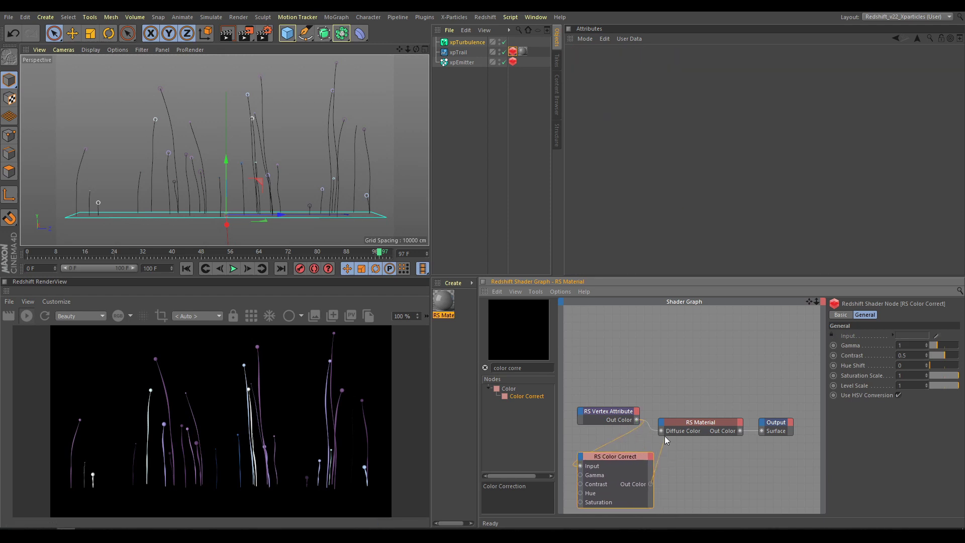
pyautogui.moveTo(661, 430); pyautogui.dragTo(661, 431)
pyautogui.moveTo(704, 396); pyautogui.dragTo(773, 457)
pyautogui.moveTo(707, 417); pyautogui.dragTo(731, 422)
pyautogui.moveTo(621, 456); pyautogui.dragTo(650, 454)
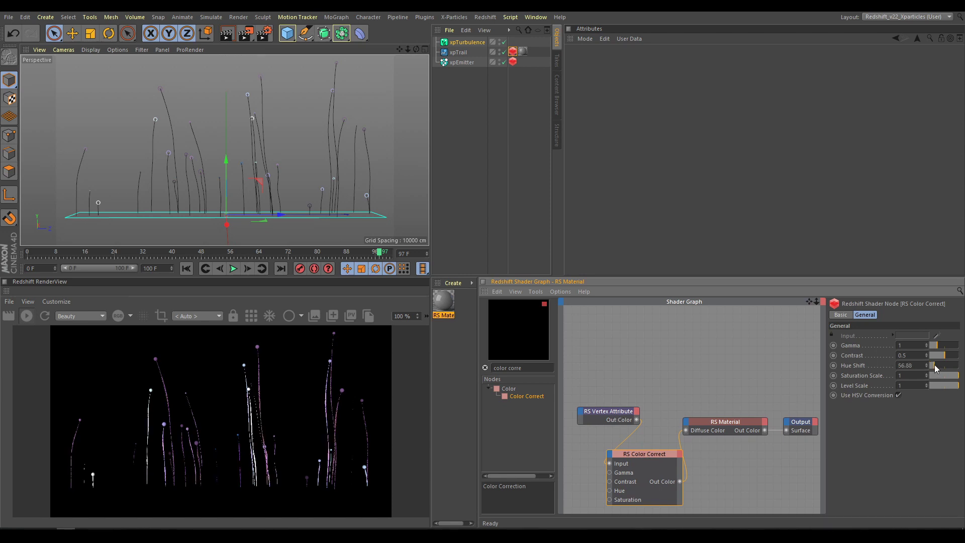
# Step: Adjust RS Color Correct to a Hue Shift of about 87, a Saturation Scale of 1.5 and a Level Scale of about 0.84
pyautogui.moveTo(934, 367)
pyautogui.mouseDown()
pyautogui.moveTo(954, 368)
pyautogui.moveTo(937, 366)
pyautogui.moveTo(927, 380)
pyautogui.mouseUp()
pyautogui.doubleClick(911, 375)
pyautogui.write('1')
pyautogui.press('Return')
pyautogui.write('.5')
pyautogui.press('Return')
pyautogui.moveTo(957, 390); pyautogui.dragTo(934, 366)
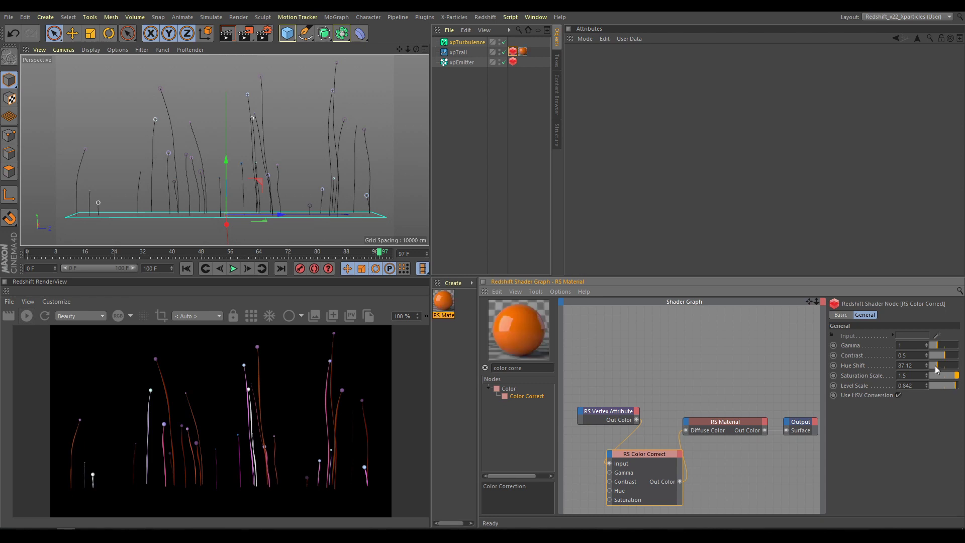